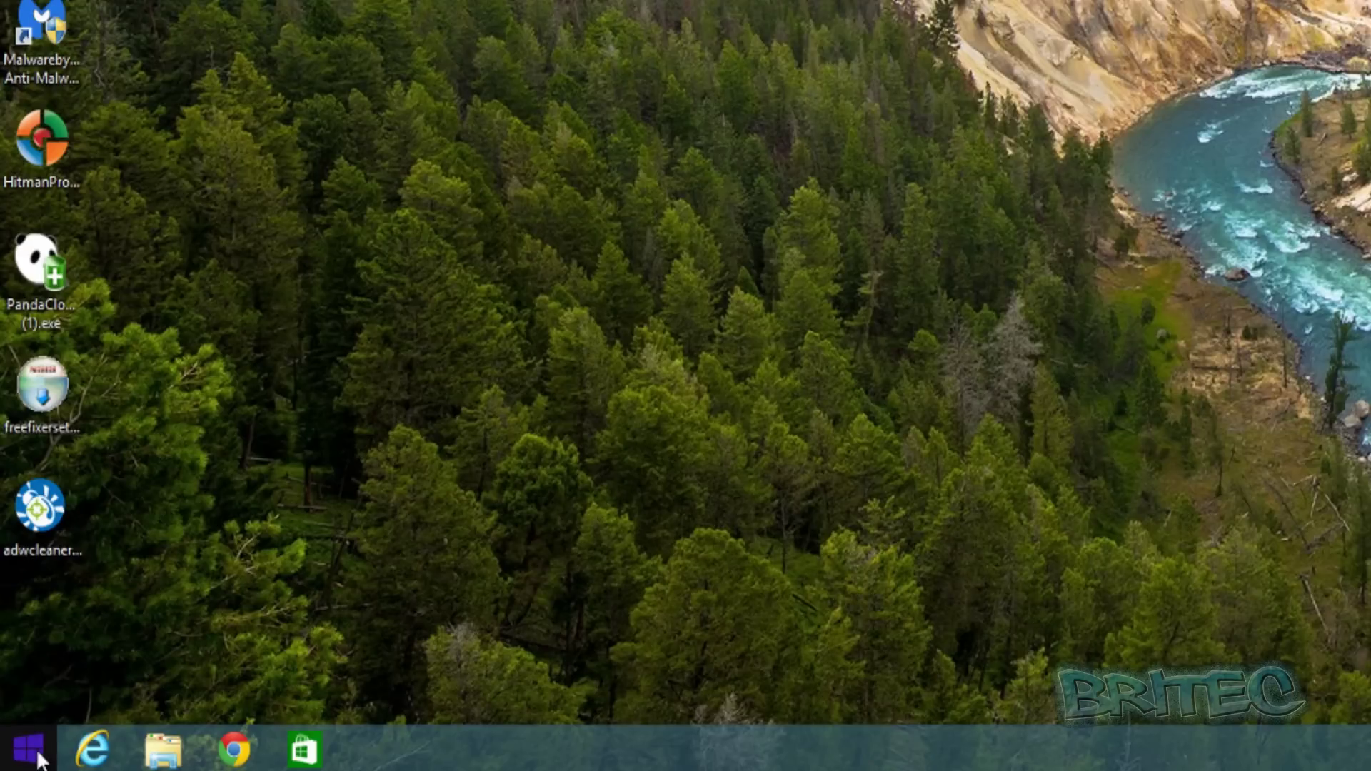
Try the Run dialog from the Start context menu, then close the browser window that appeared.
{"action": "right_click", "coordinate": [30, 750]}
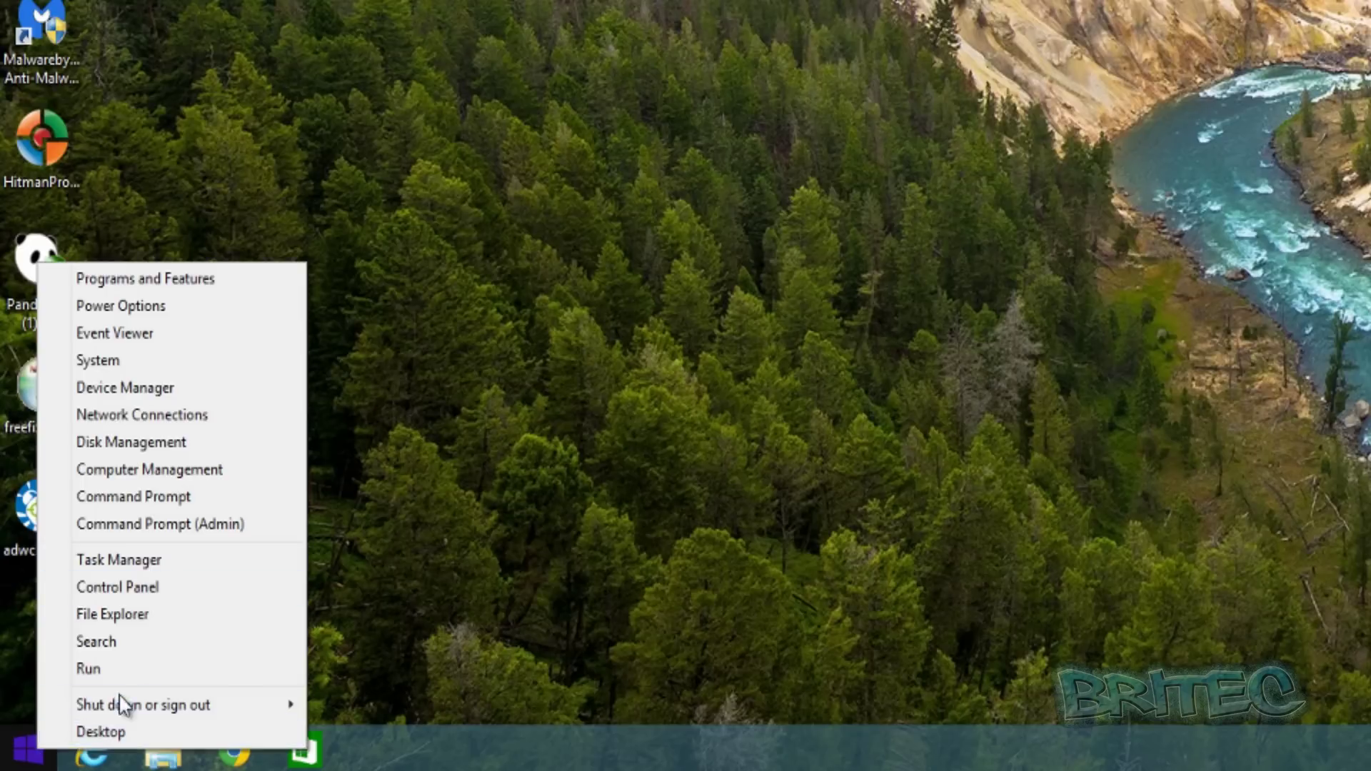
{"action": "left_click", "coordinate": [88, 669]}
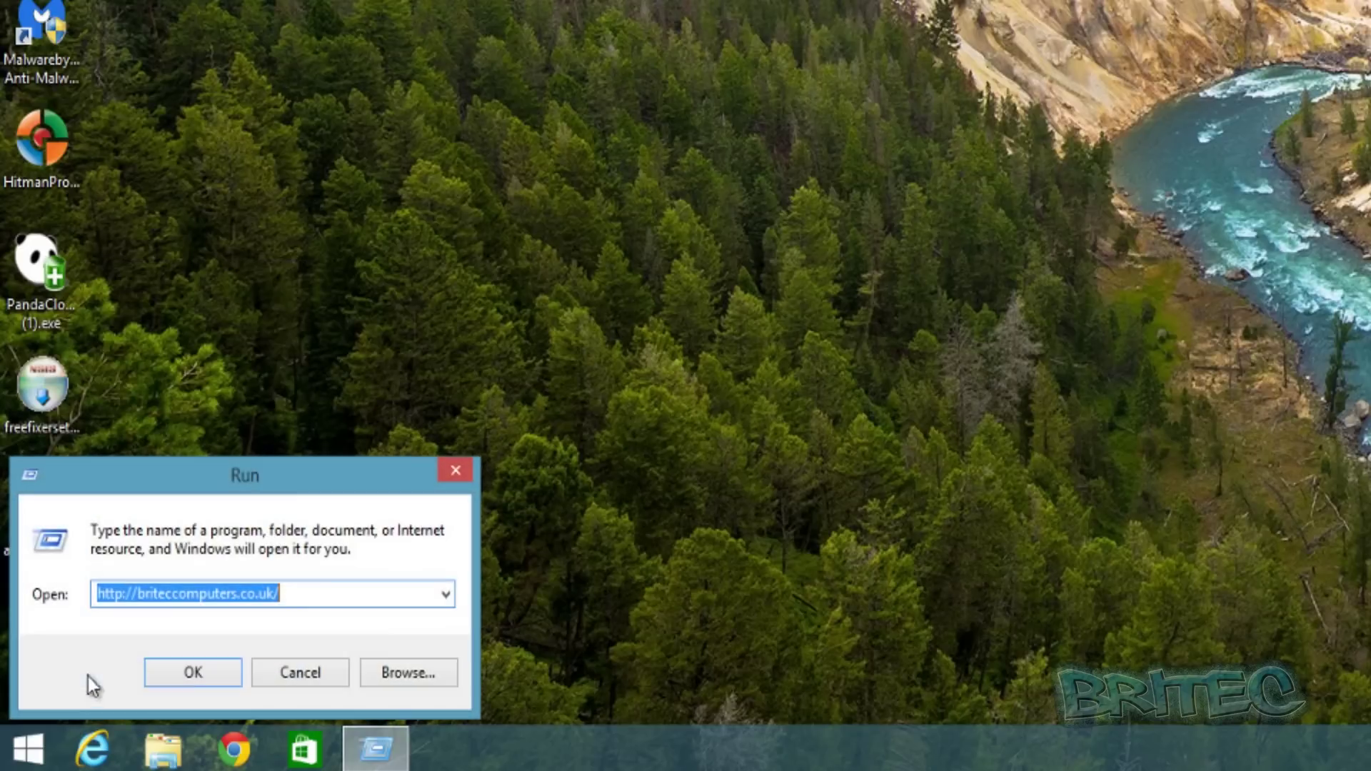
{"action": "left_click", "coordinate": [313, 595]}
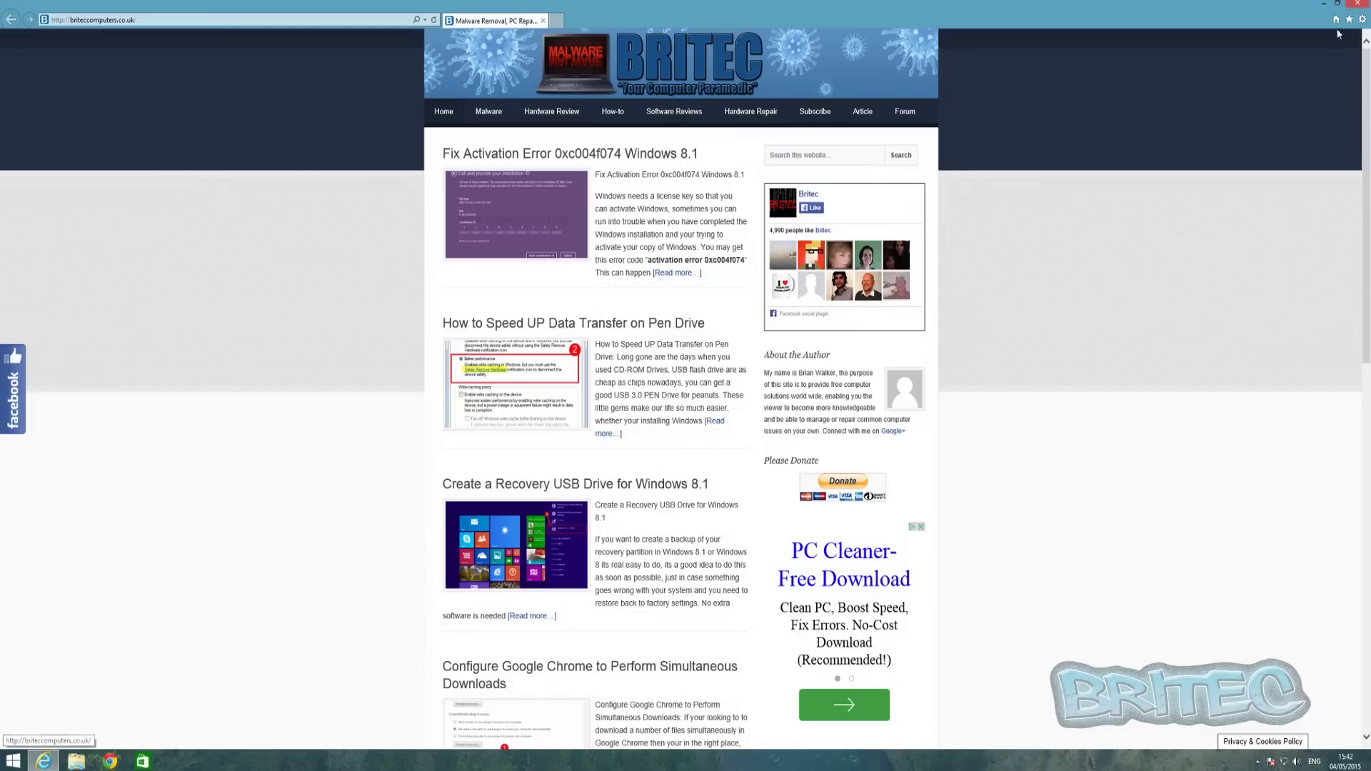
{"action": "left_click", "coordinate": [1359, 5]}
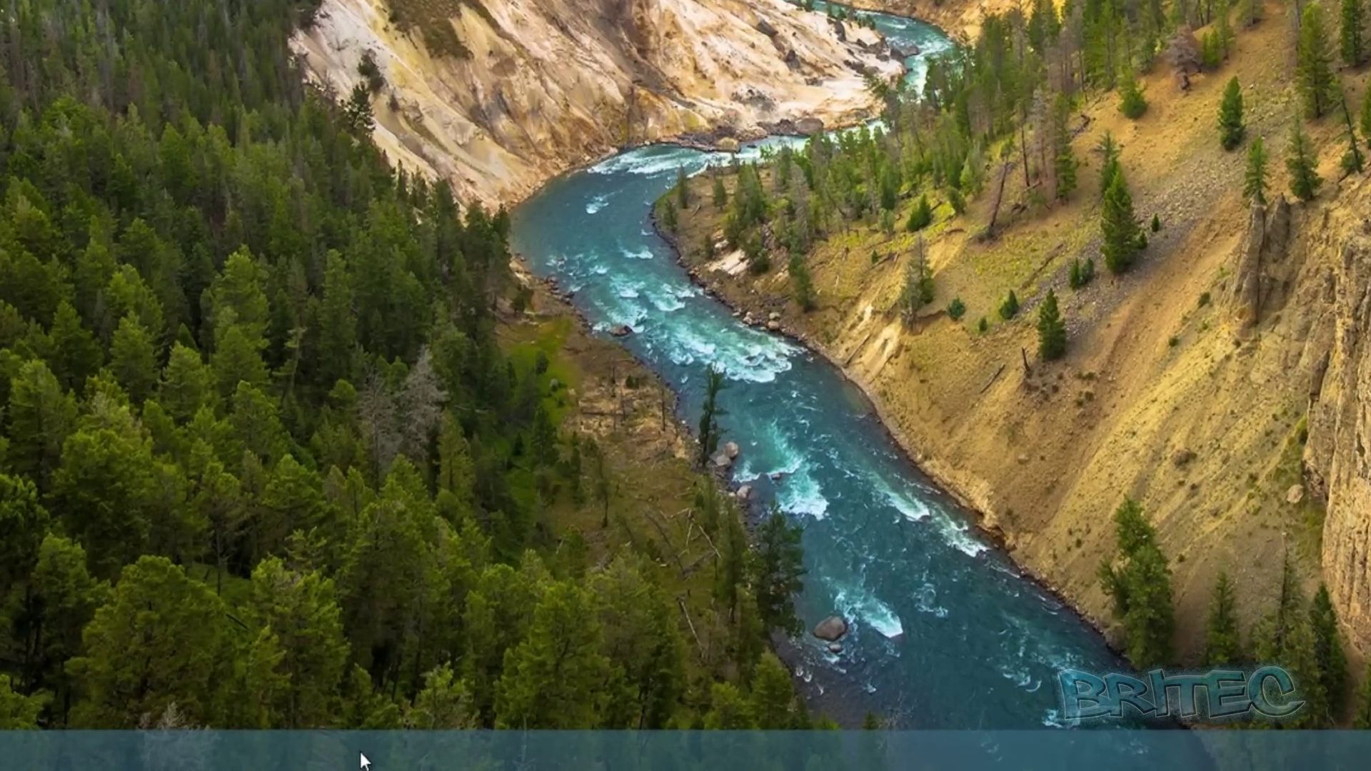
Check Task Manager's new-task launcher and the Win+R Run dialog, closing both without running anything.
{"action": "right_click", "coordinate": [362, 760]}
{"action": "left_click", "coordinate": [432, 680]}
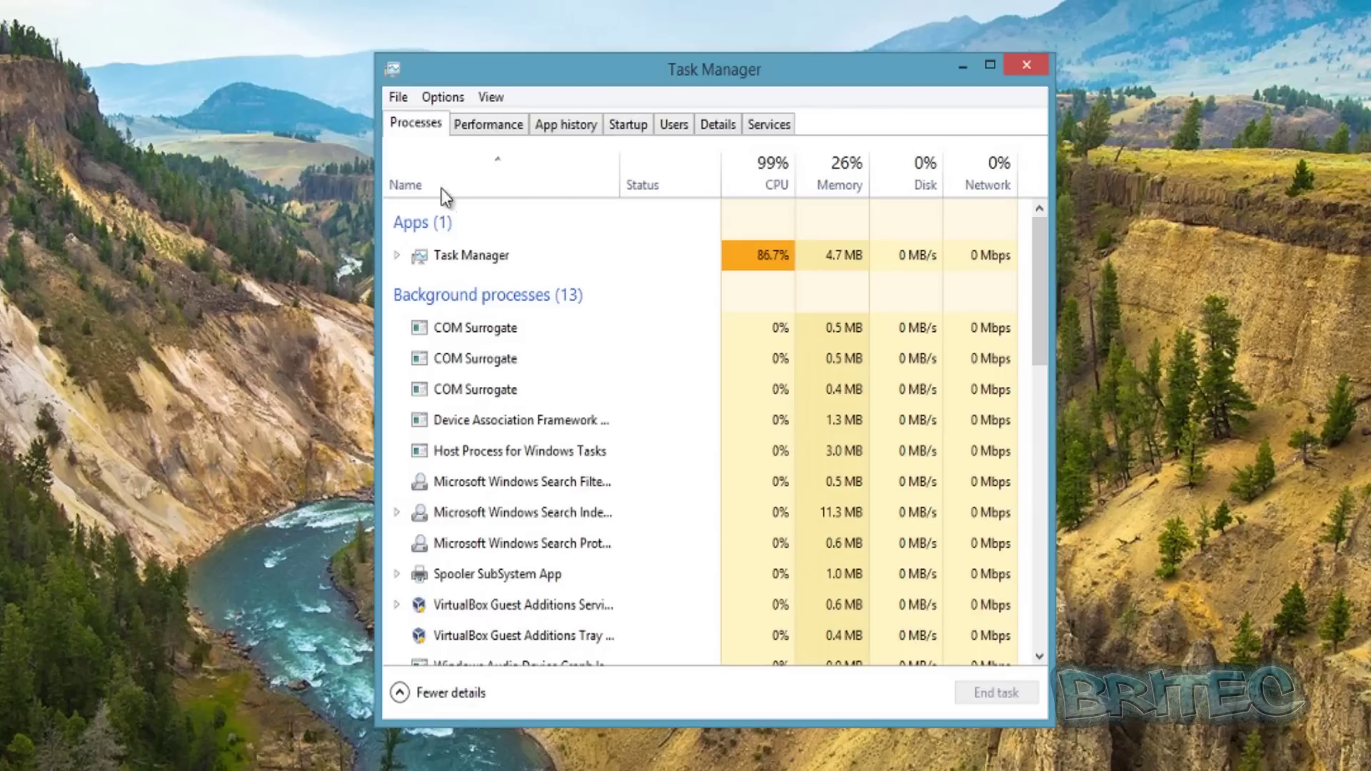
{"action": "left_click", "coordinate": [398, 97]}
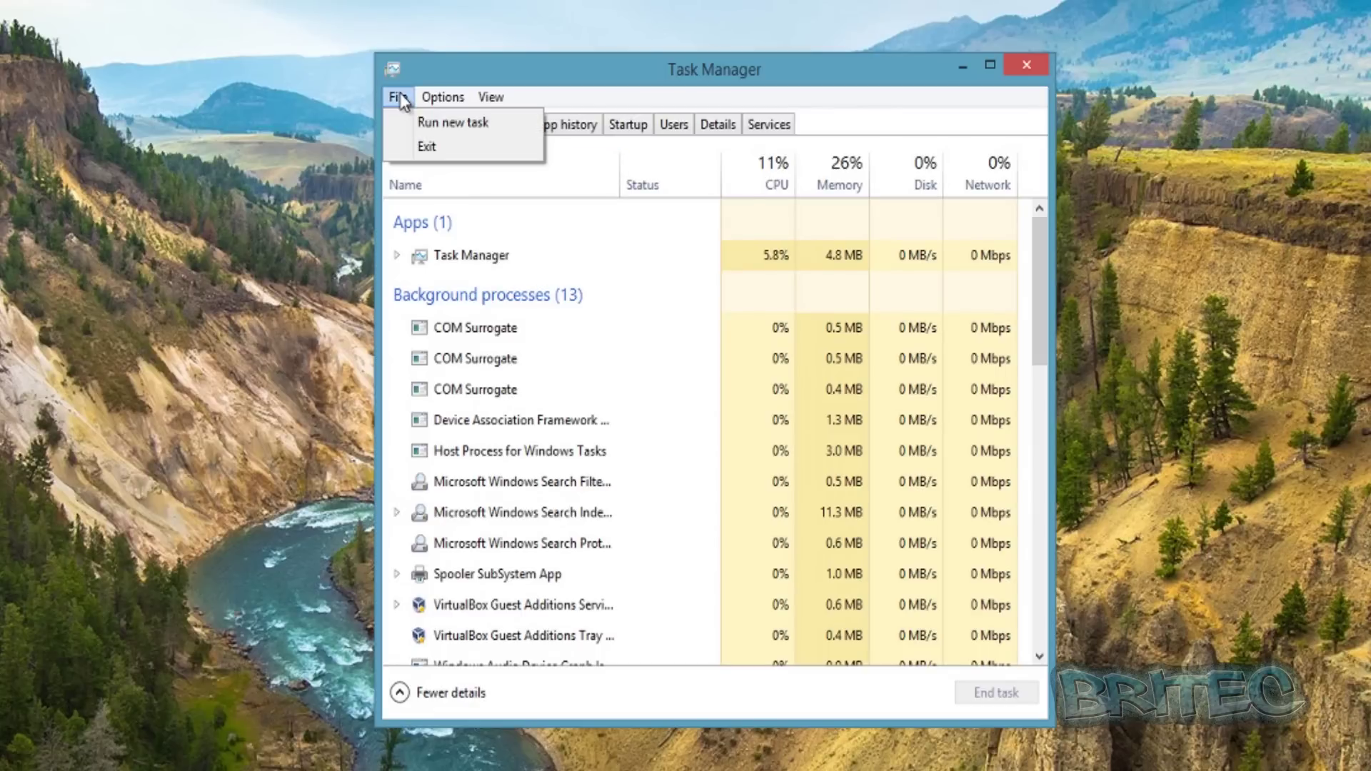
{"action": "left_click", "coordinate": [438, 120]}
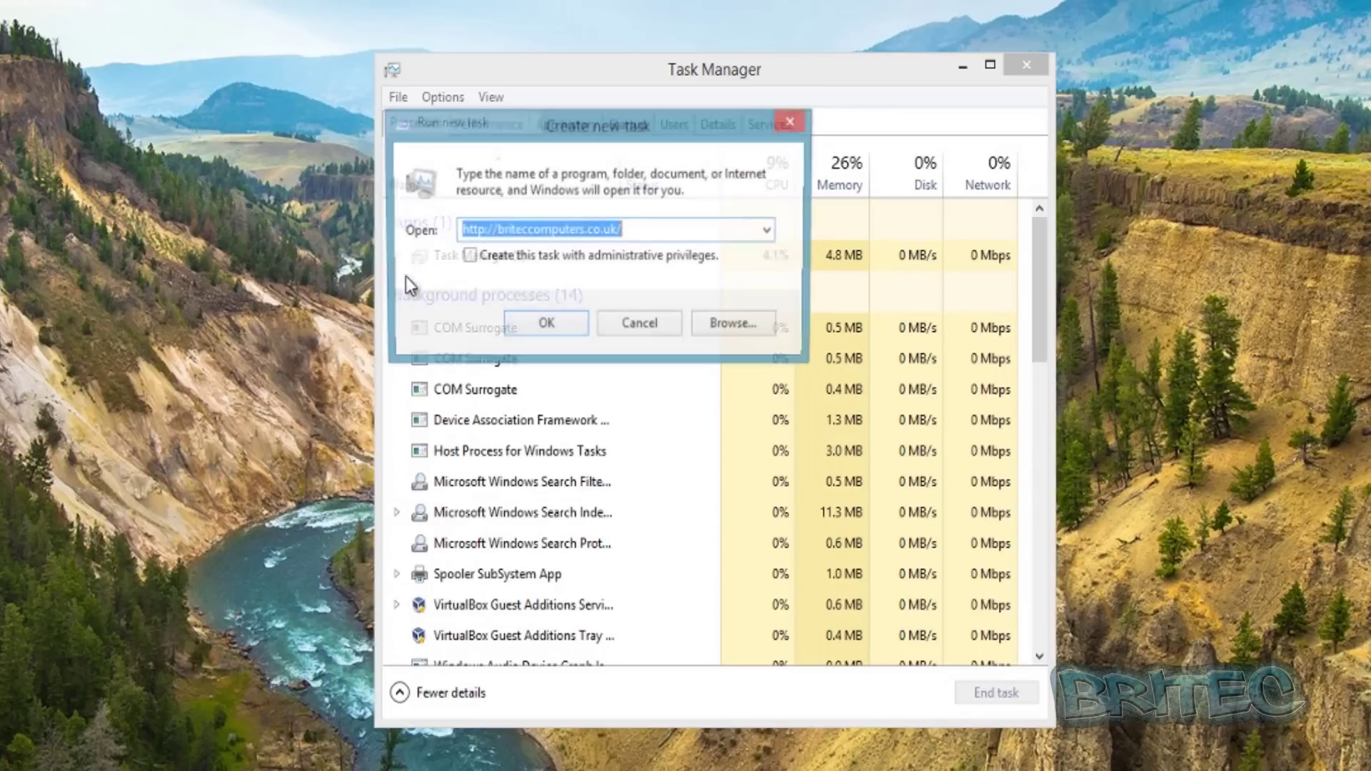
{"action": "left_click", "coordinate": [659, 331]}
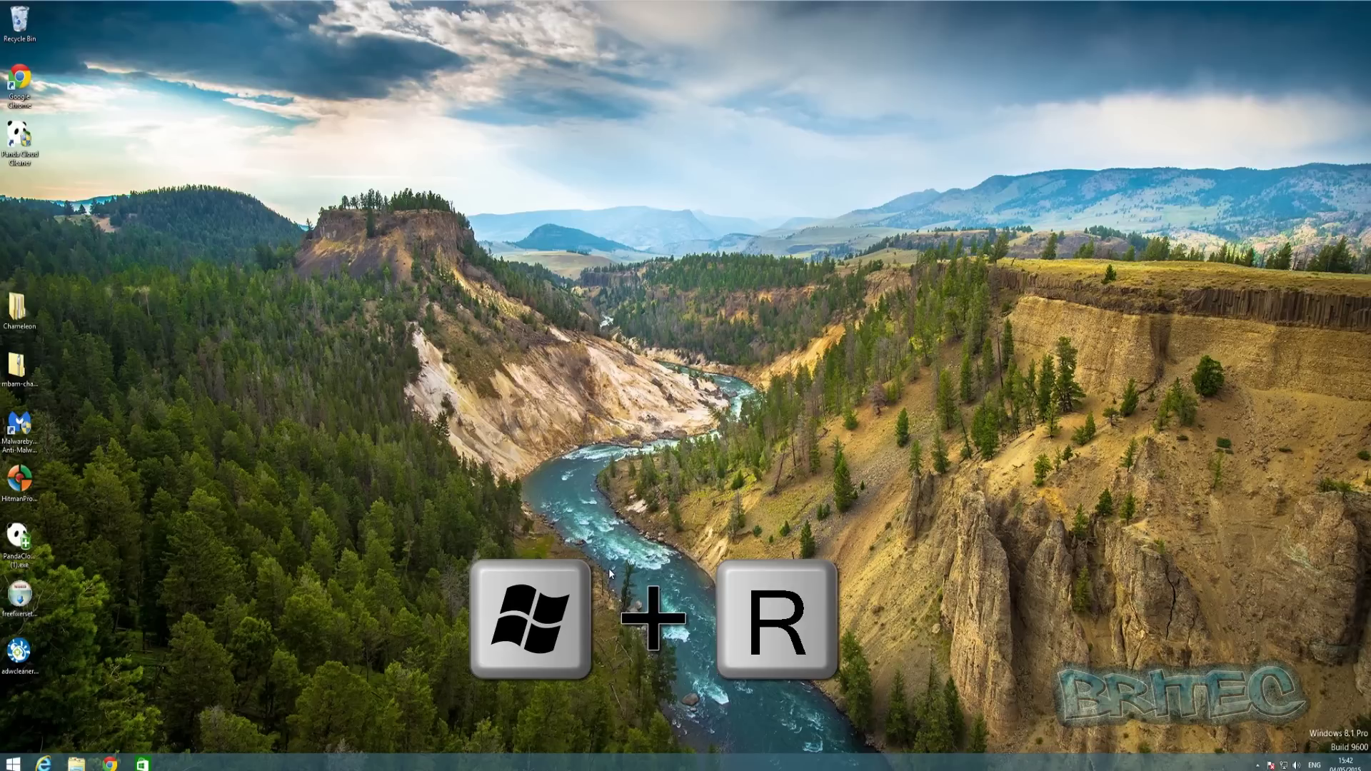
{"action": "key", "text": "super+r"}
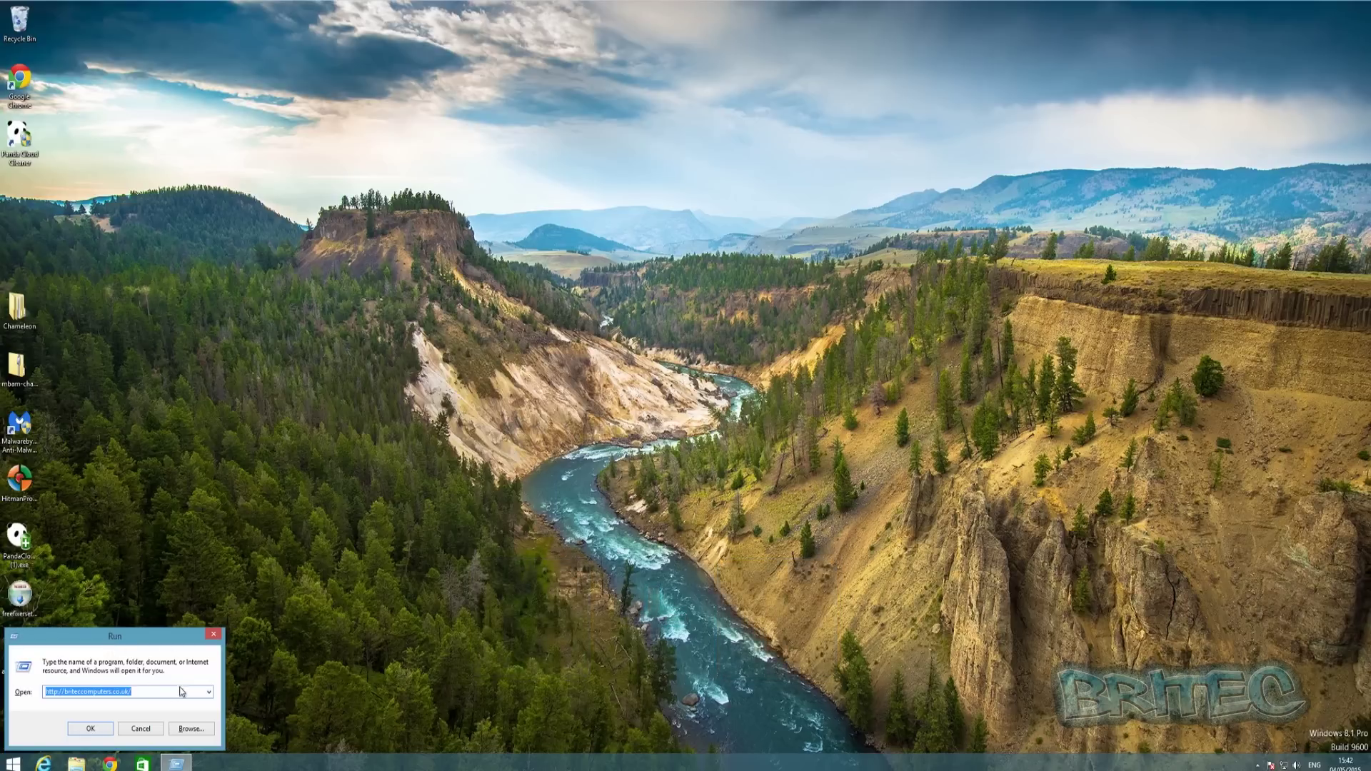
{"action": "left_click", "coordinate": [213, 635]}
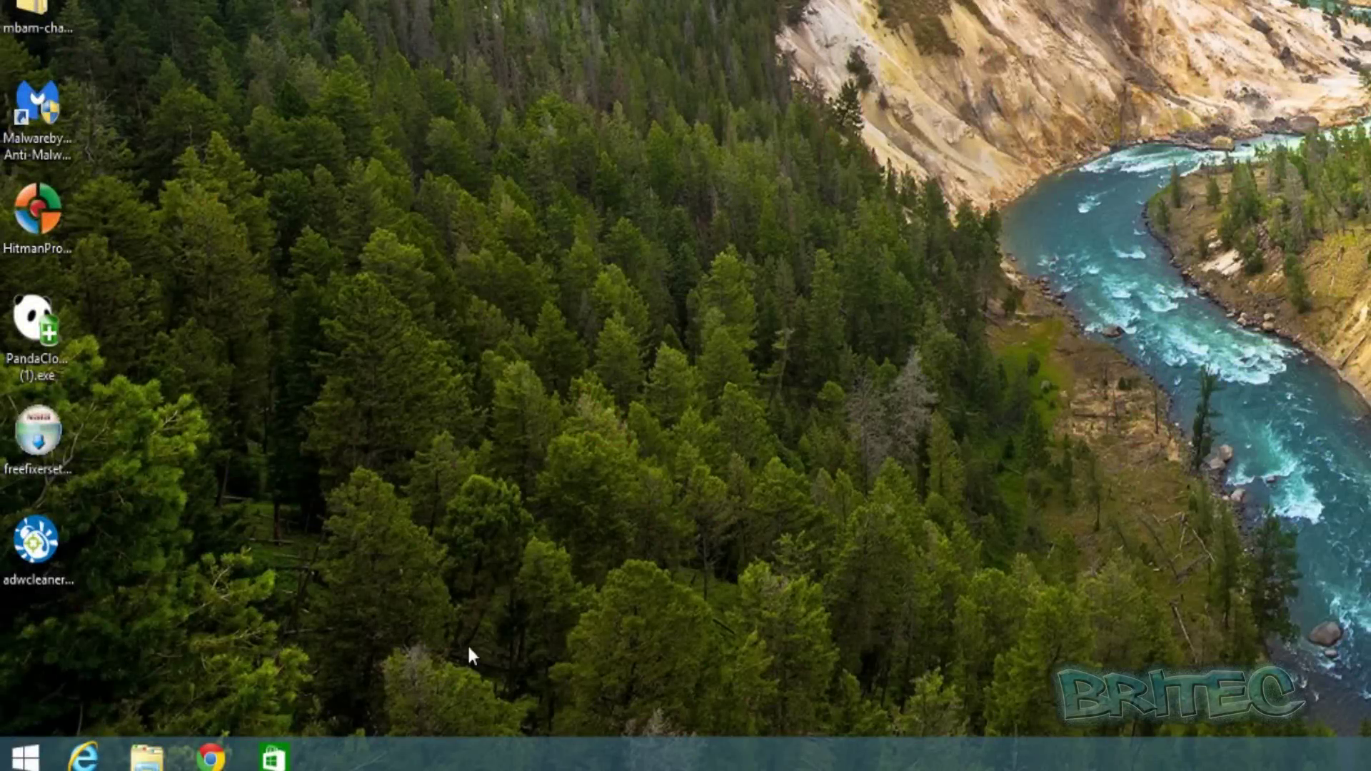
Run gpedit.msc from the Run dialog opened through the Start context menu.
{"action": "right_click", "coordinate": [31, 759]}
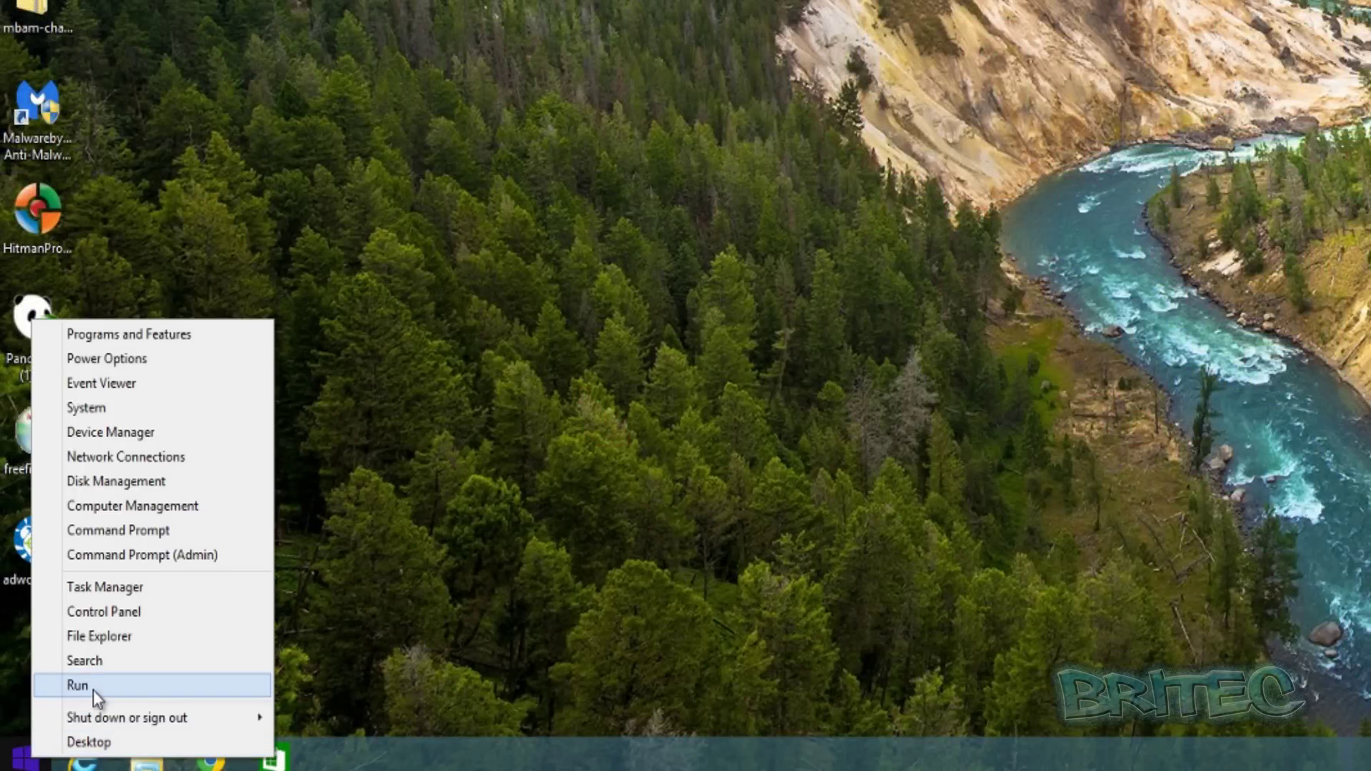
{"action": "left_click", "coordinate": [93, 690]}
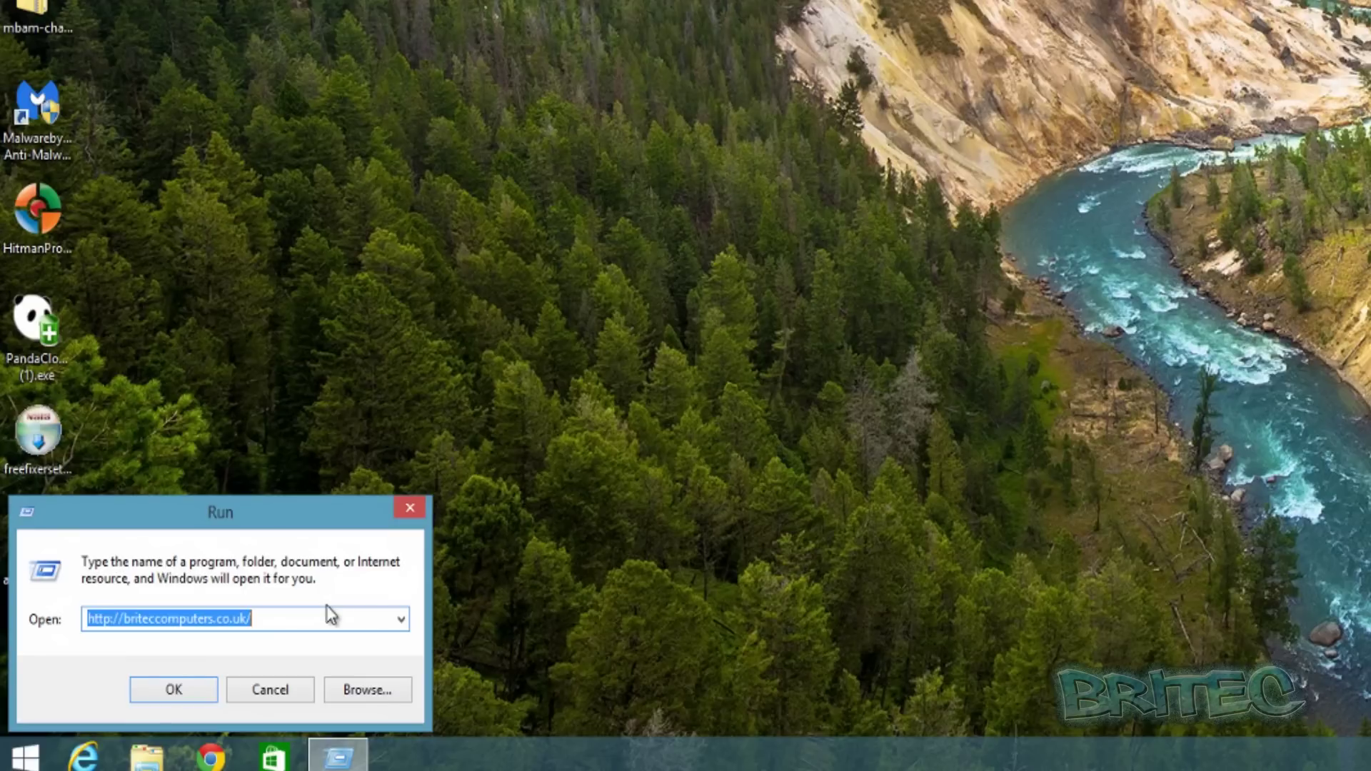
{"action": "type", "text": "gpedi"}
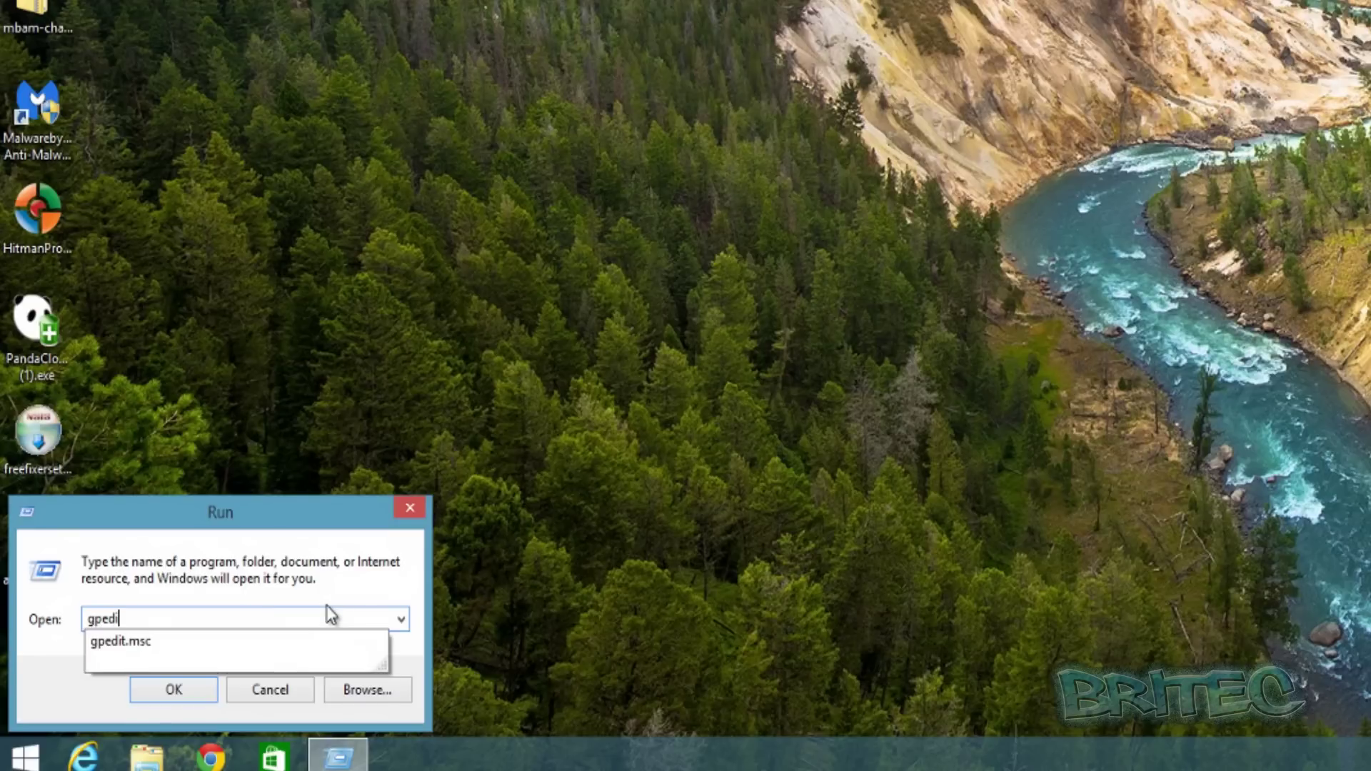
{"action": "type", "text": "t.msc"}
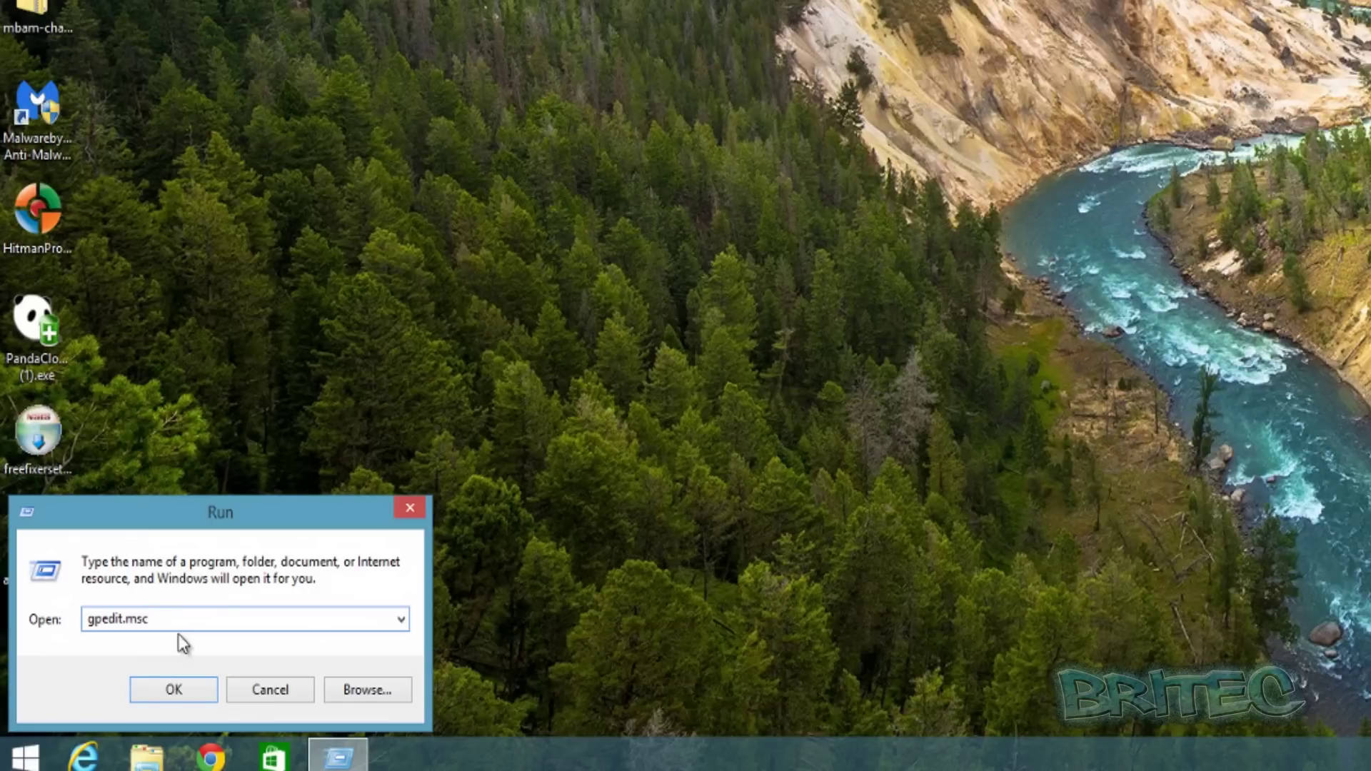
{"action": "left_click", "coordinate": [172, 691]}
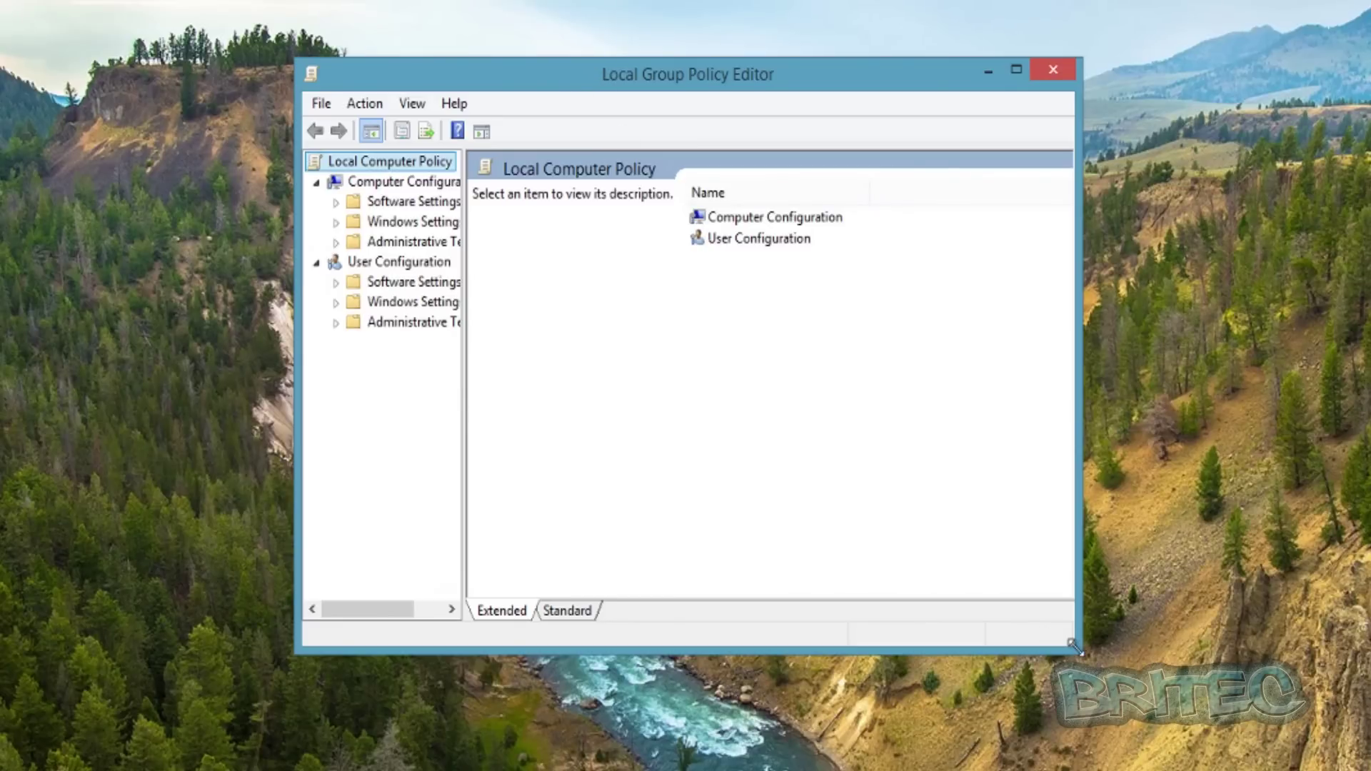
Enlarge and reposition the policy editor window, and widen the folder tree pane.
{"action": "left_click_drag", "start_coordinate": [1075, 647], "coordinate": [1281, 767]}
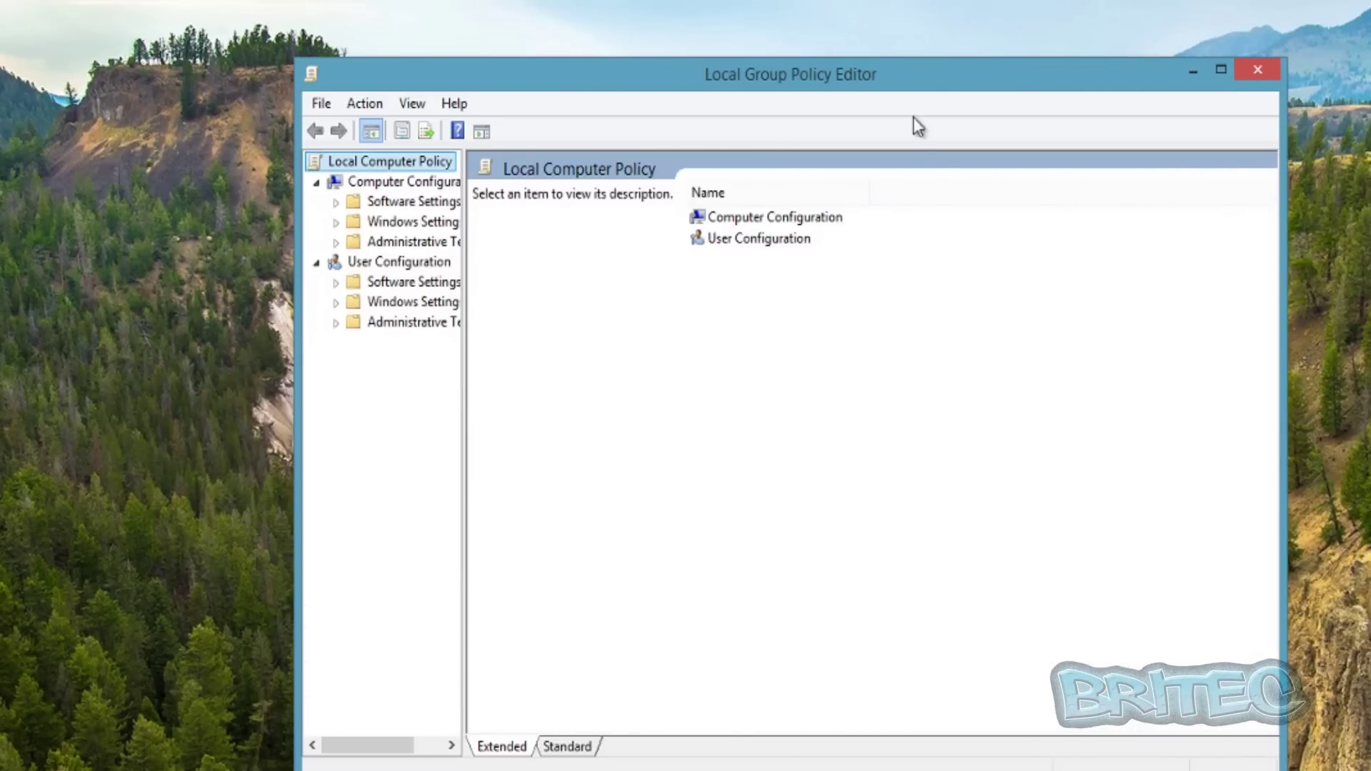
{"action": "left_click_drag", "start_coordinate": [794, 85], "coordinate": [700, 42]}
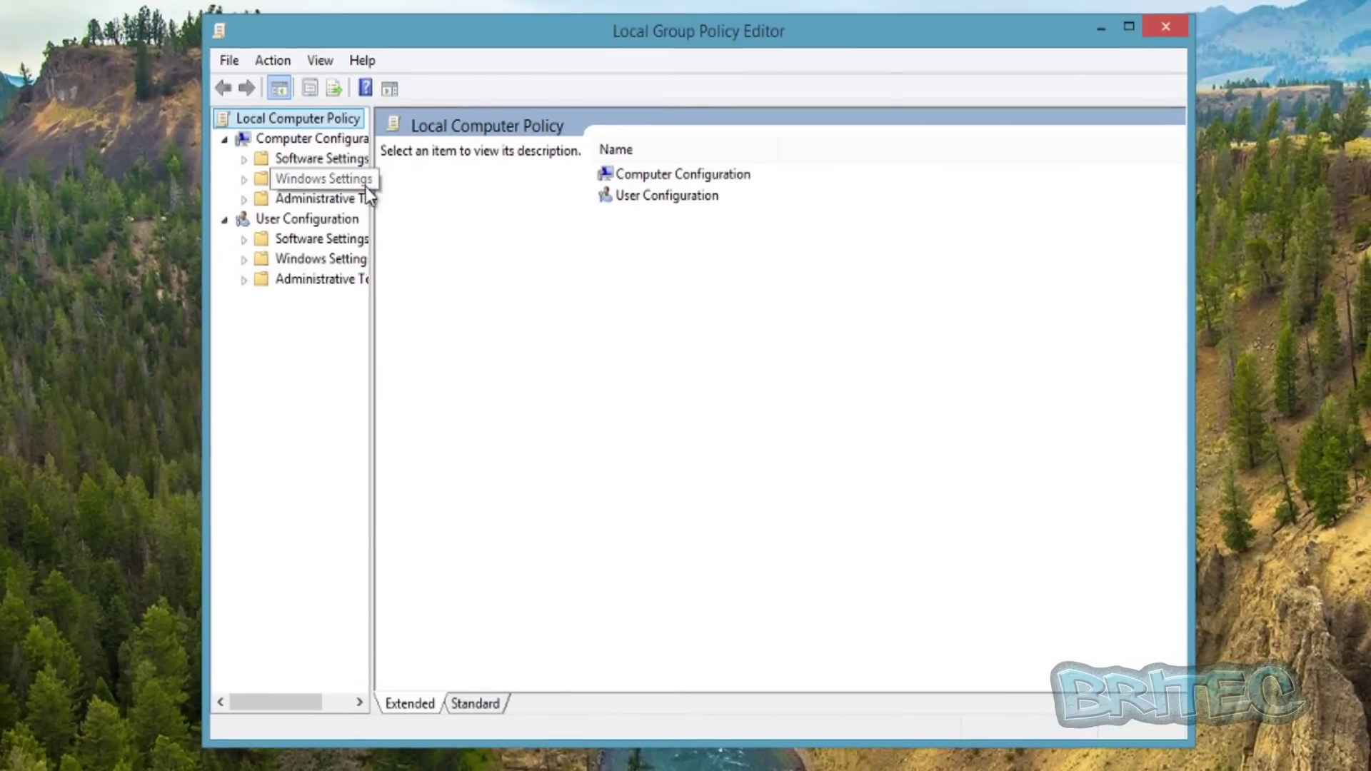
{"action": "left_click_drag", "start_coordinate": [376, 185], "coordinate": [462, 204]}
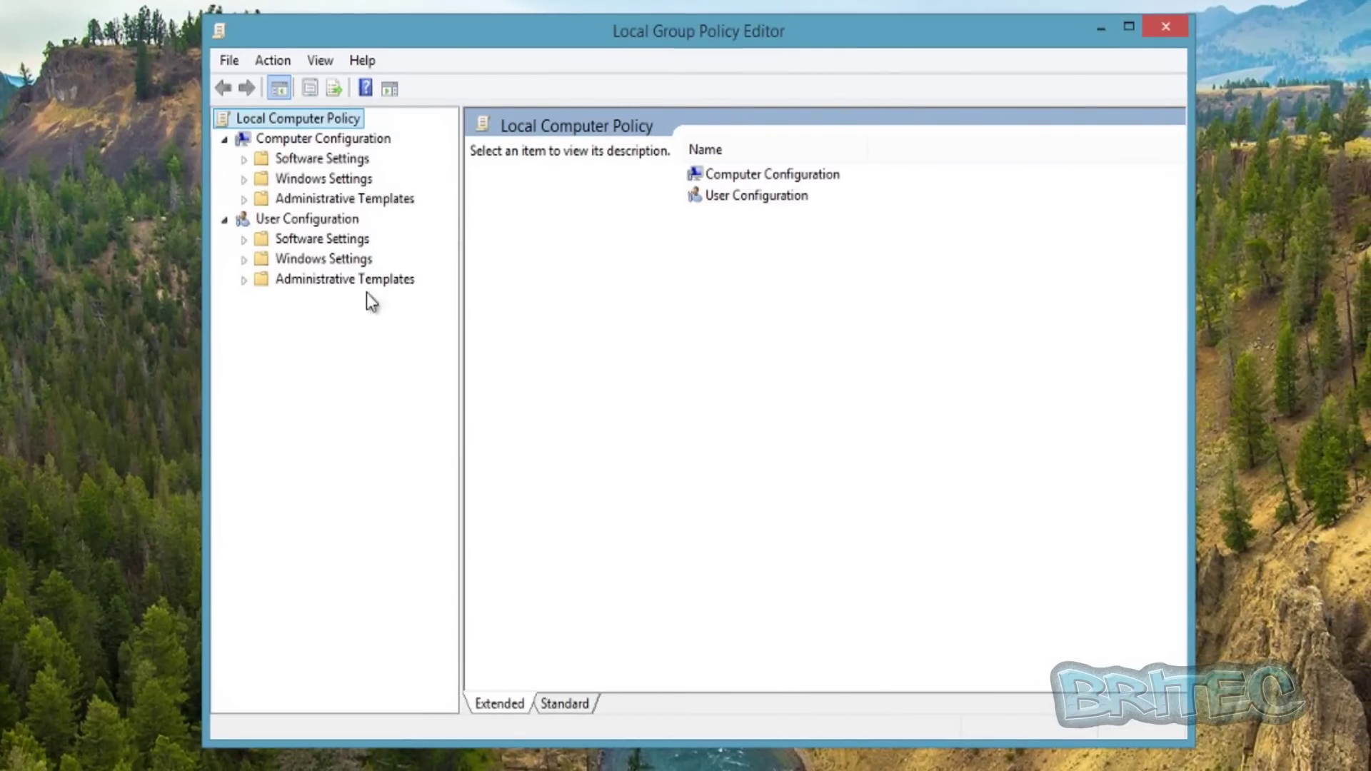
Select 'Remove Run menu from Start Menu' under User Configuration > Administrative Templates > Start Menu and Taskbar.
{"action": "left_click", "coordinate": [322, 223]}
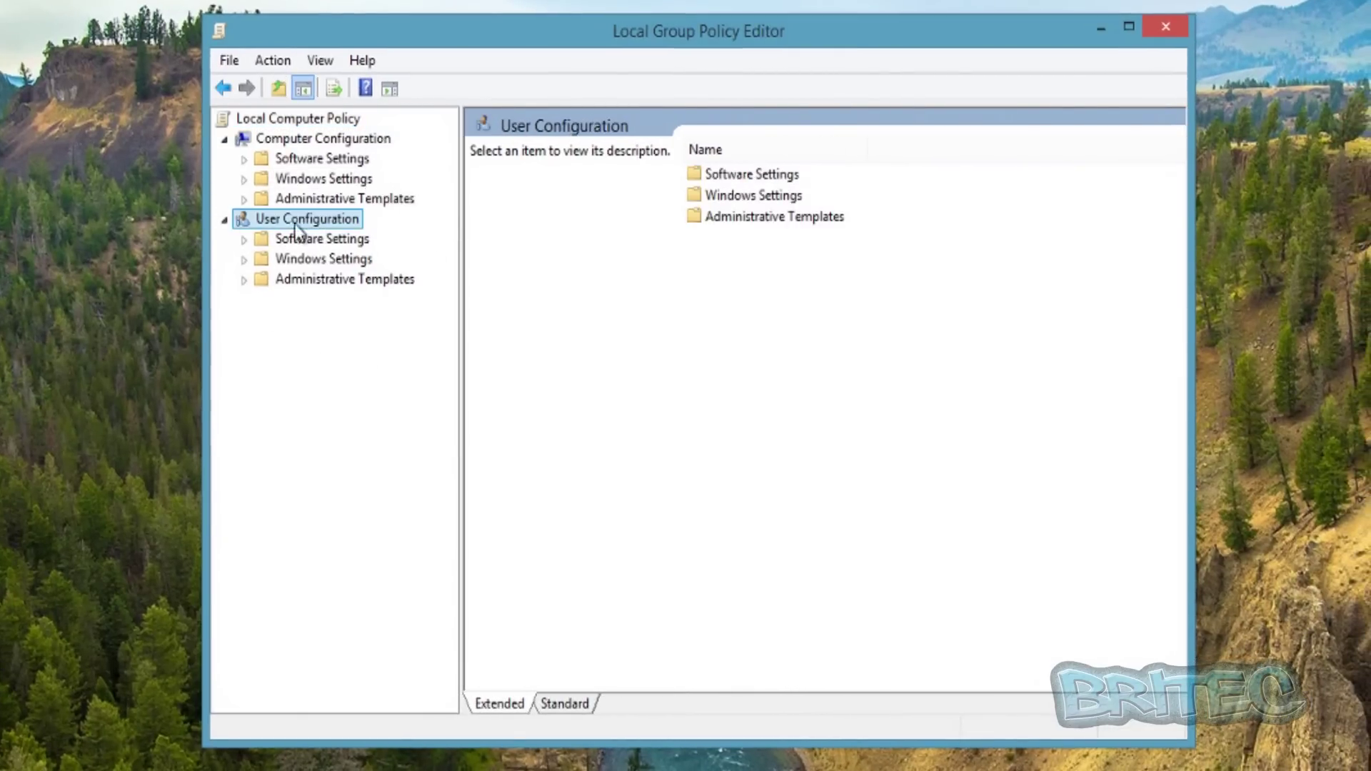
{"action": "left_click", "coordinate": [301, 283]}
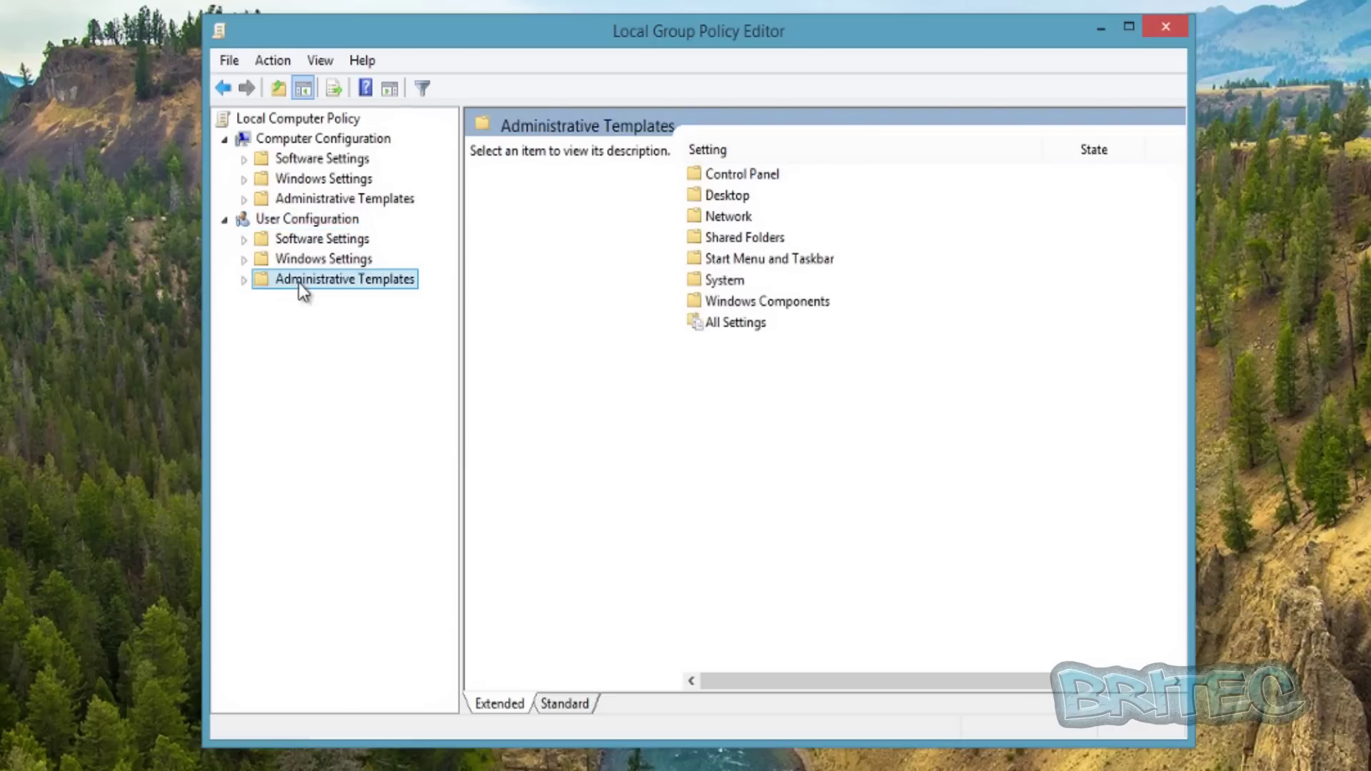
{"action": "left_click", "coordinate": [245, 281]}
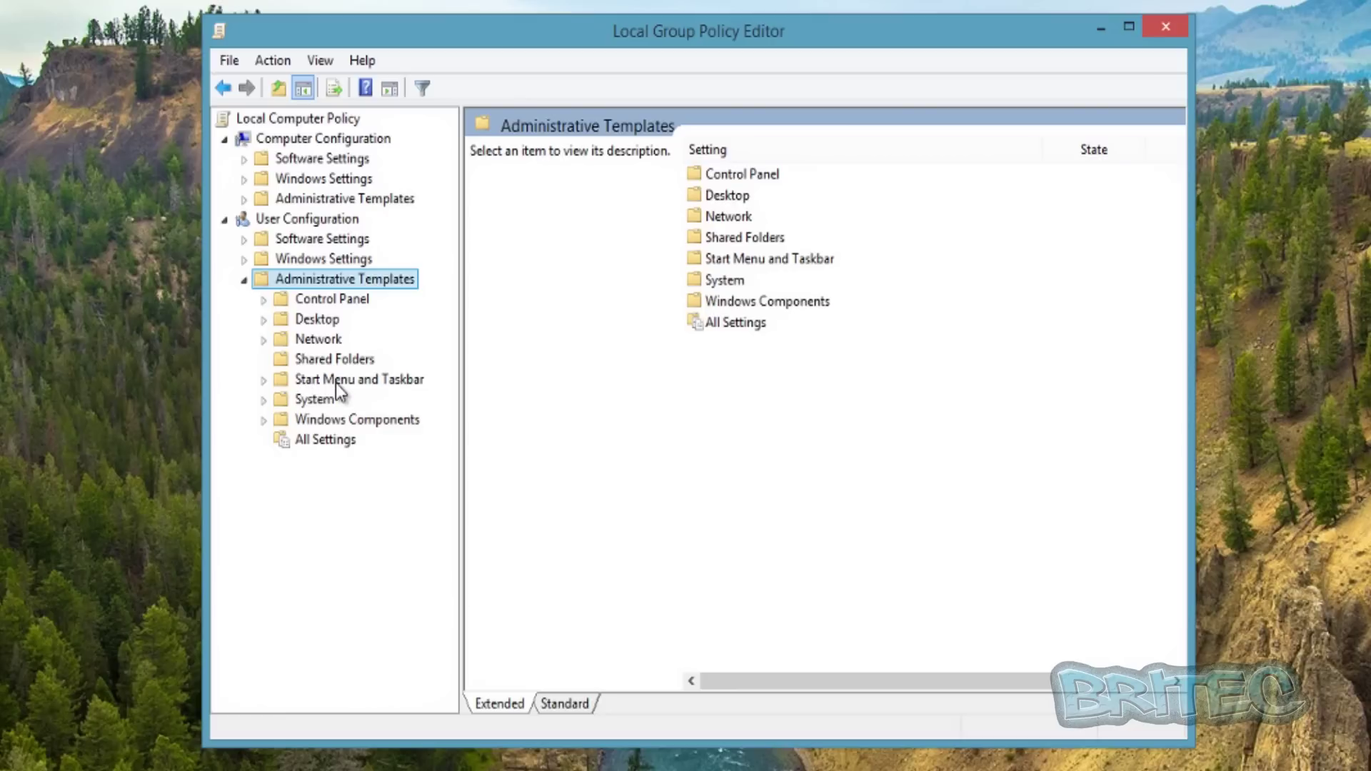
{"action": "left_click", "coordinate": [370, 384]}
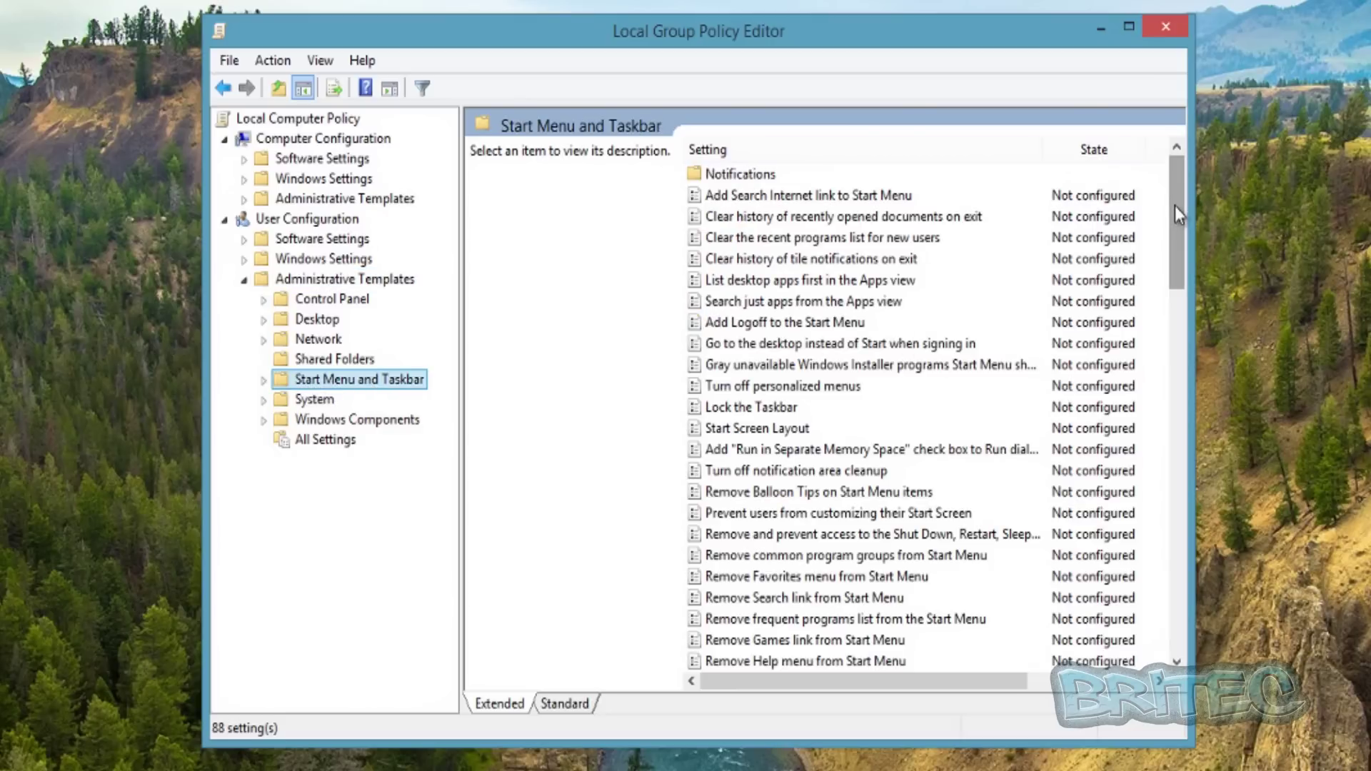
{"action": "left_click_drag", "start_coordinate": [1174, 214], "coordinate": [1164, 266]}
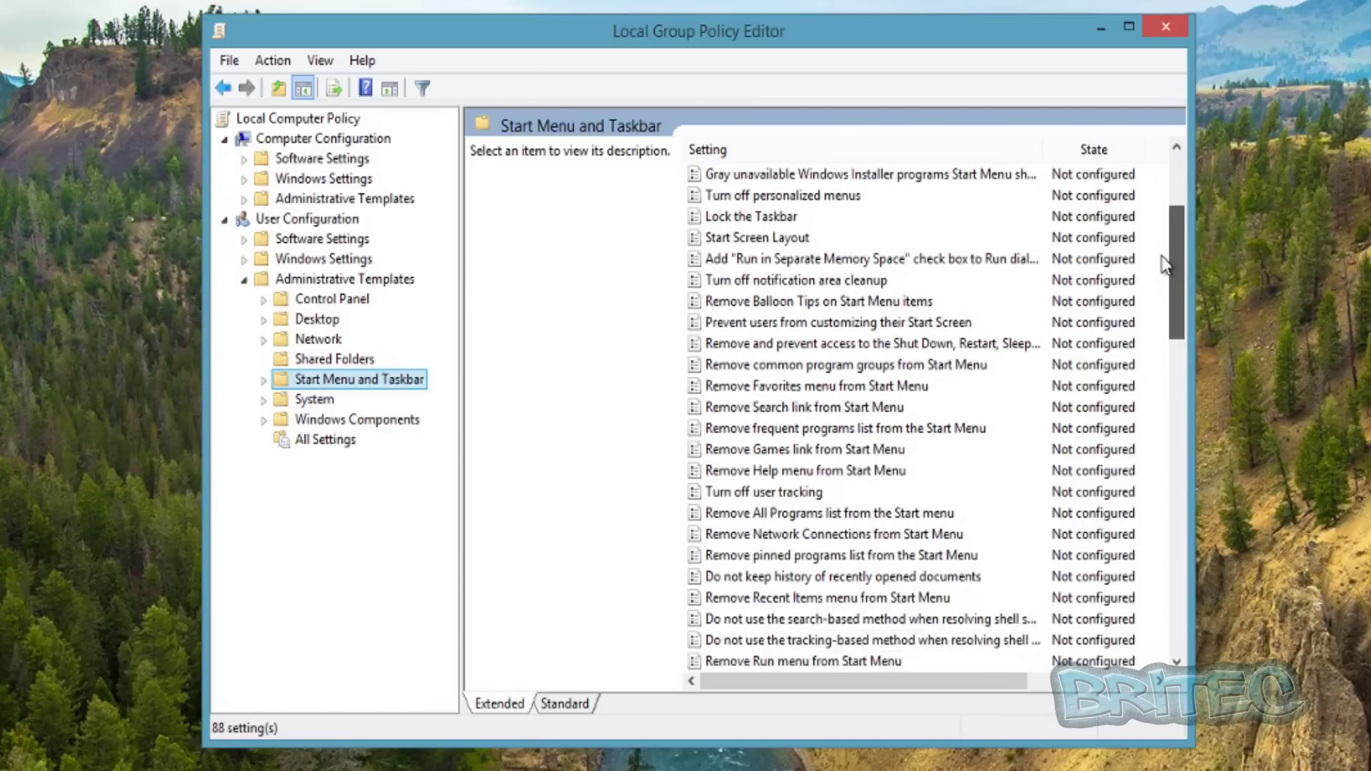
{"action": "left_click_drag", "start_coordinate": [1158, 269], "coordinate": [1155, 285]}
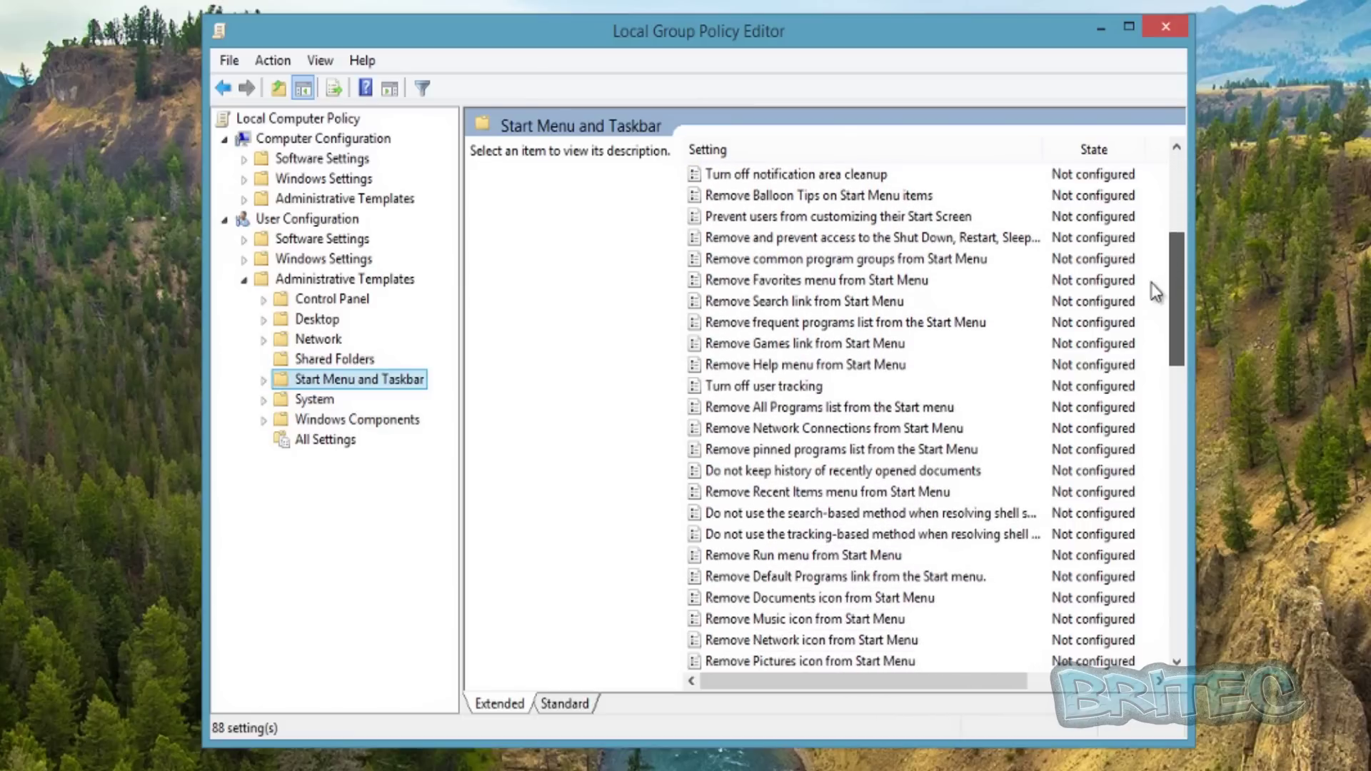
{"action": "left_click", "coordinate": [752, 557]}
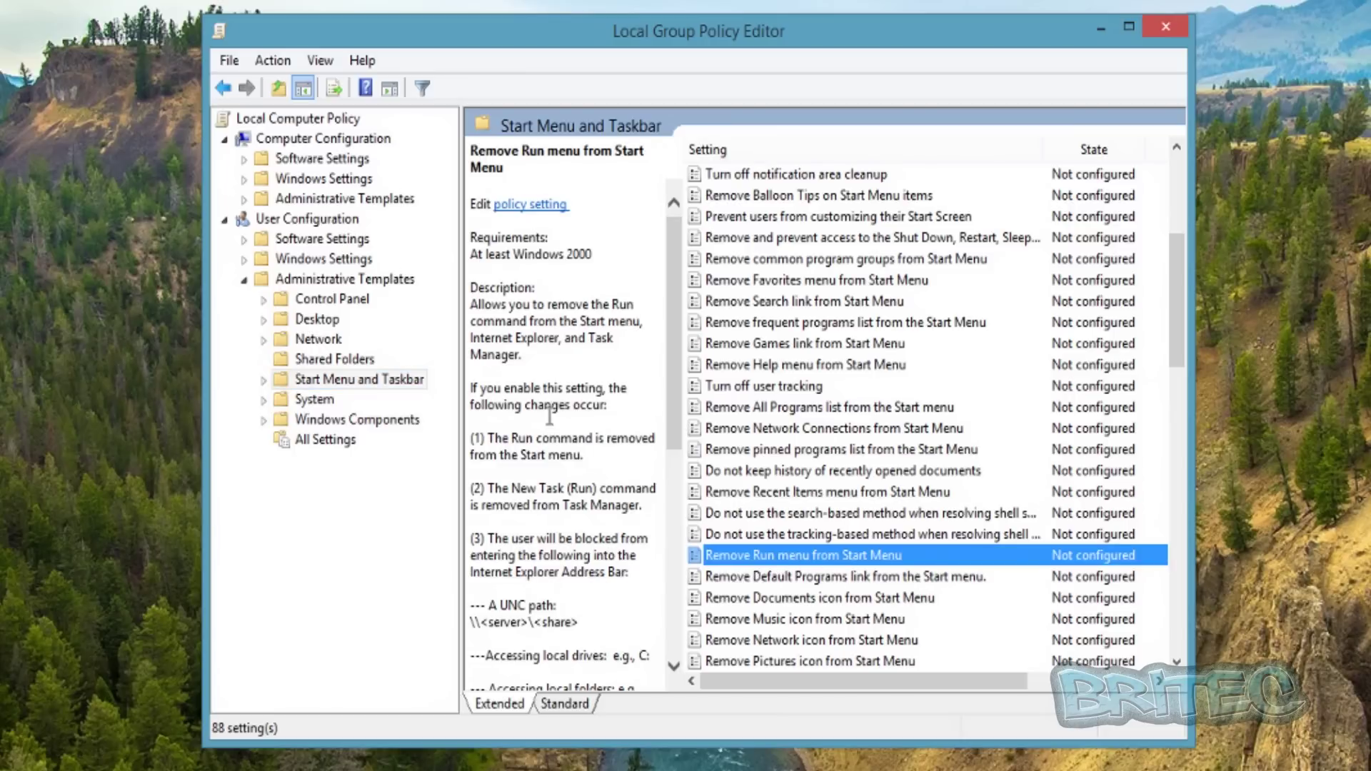
{"action": "left_click_drag", "start_coordinate": [675, 395], "coordinate": [670, 548]}
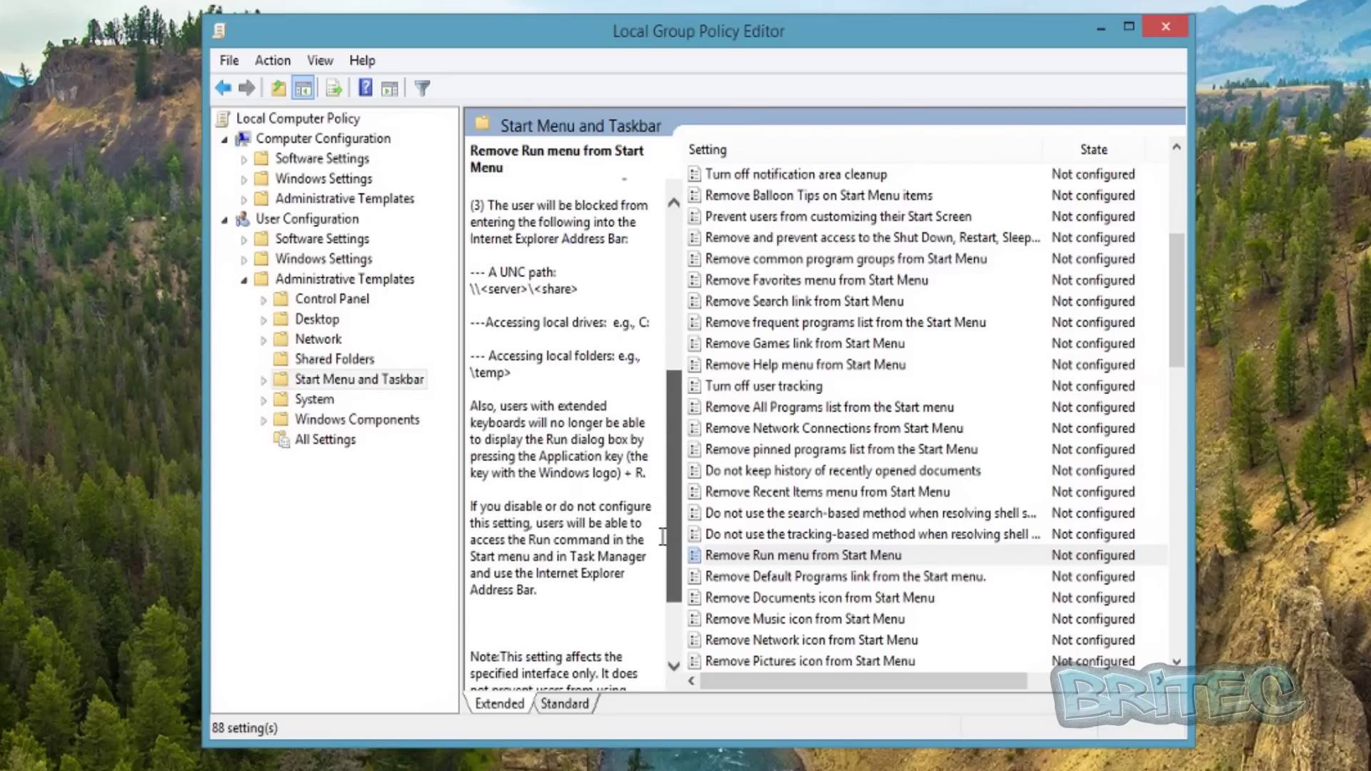
Reselect 'Remove Run menu from Start Menu' and open its policy settings dialog.
{"action": "left_click", "coordinate": [768, 560]}
{"action": "double_click", "coordinate": [768, 565]}
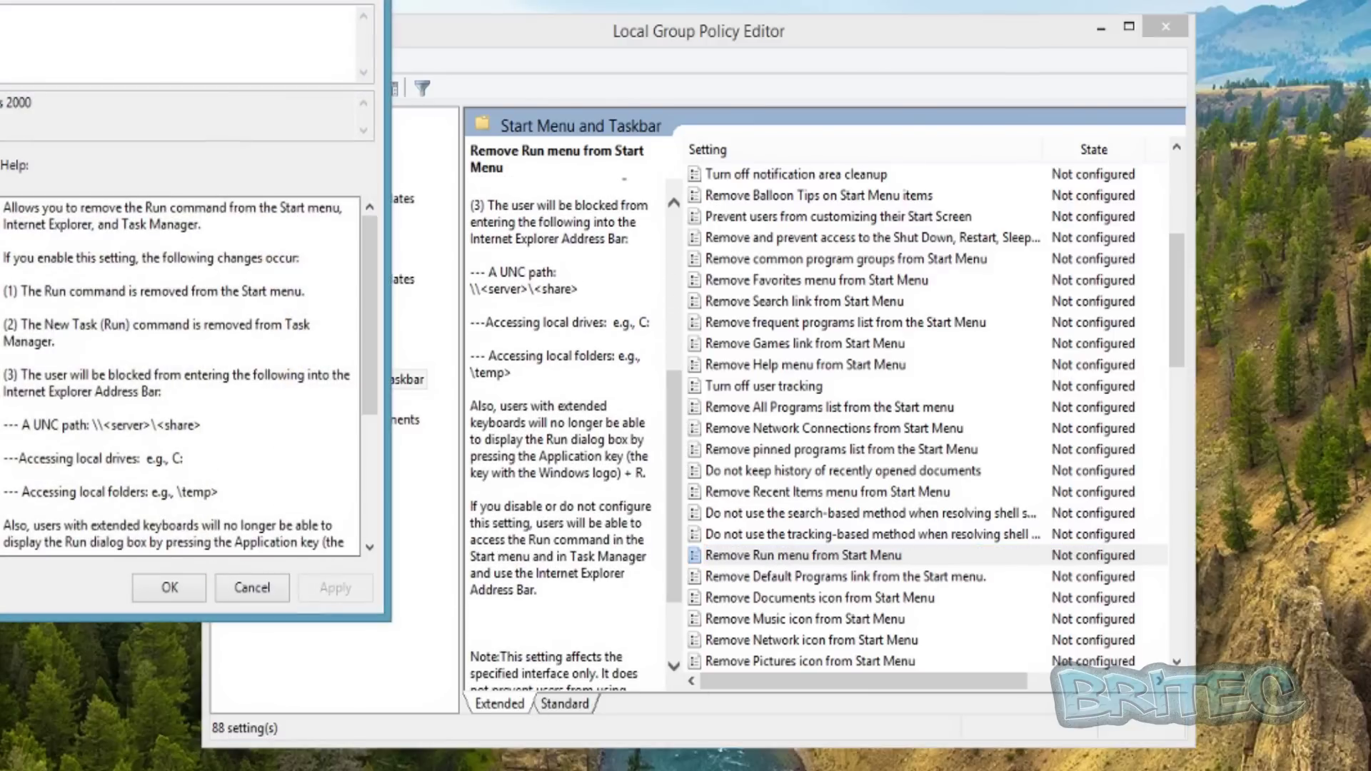
Move the dialog into view, set 'Remove Run menu from Start Menu' to Enabled, and confirm with OK.
{"action": "left_click_drag", "start_coordinate": [43, 0], "coordinate": [740, 48]}
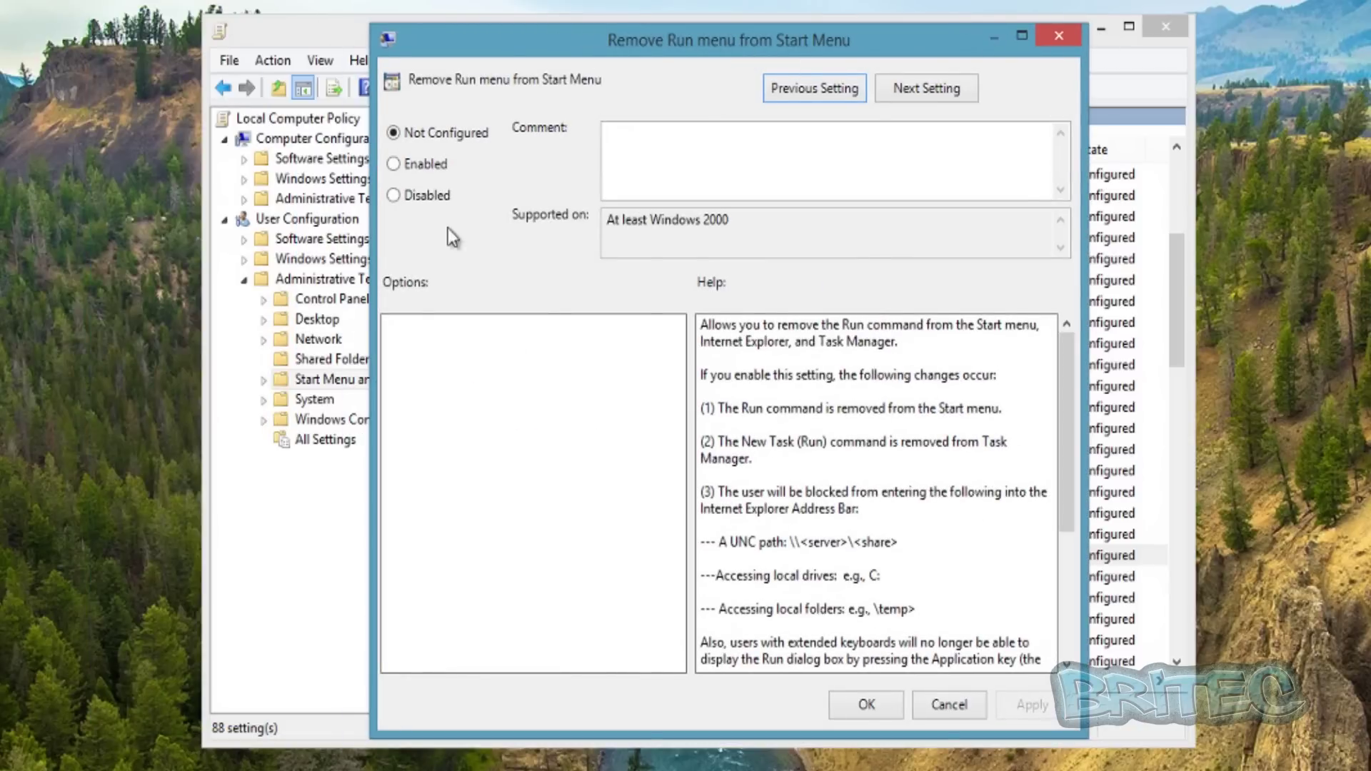
{"action": "left_click", "coordinate": [397, 164]}
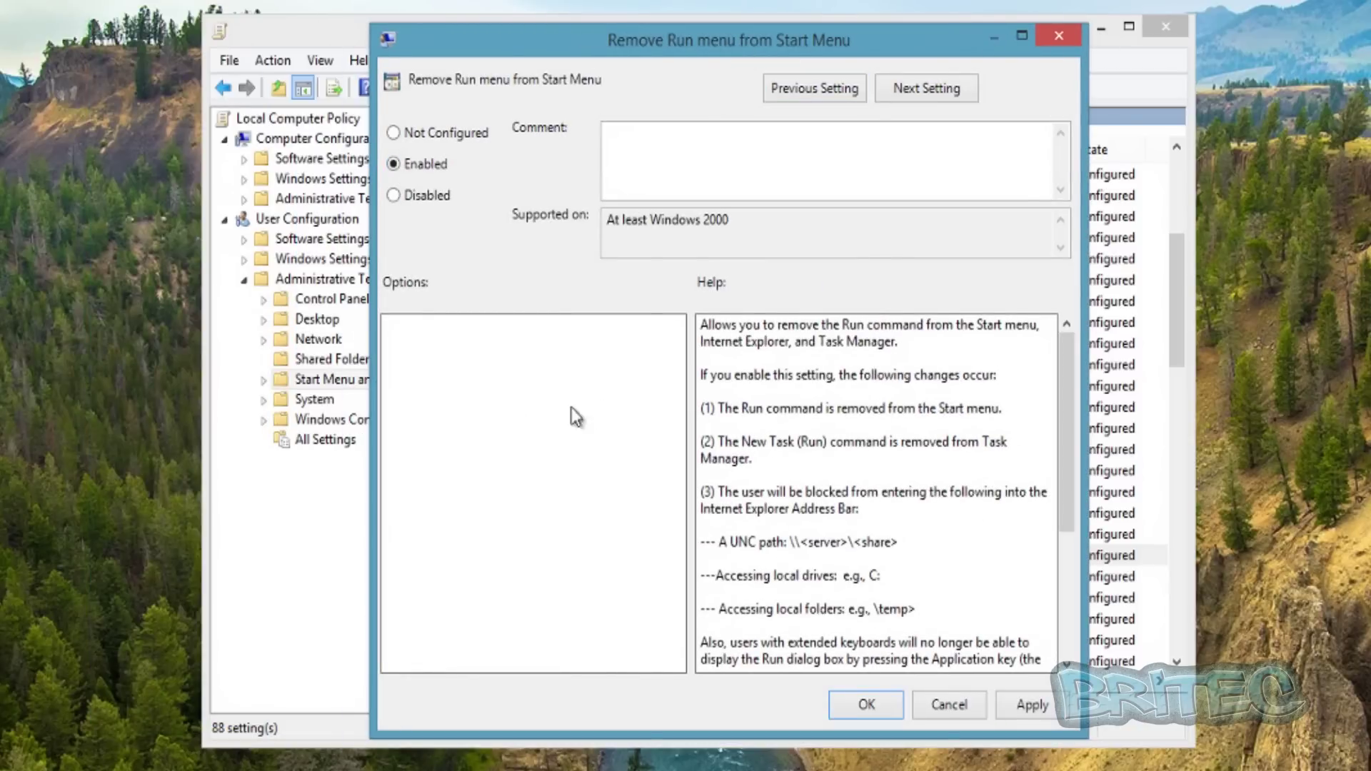
{"action": "left_click", "coordinate": [654, 137]}
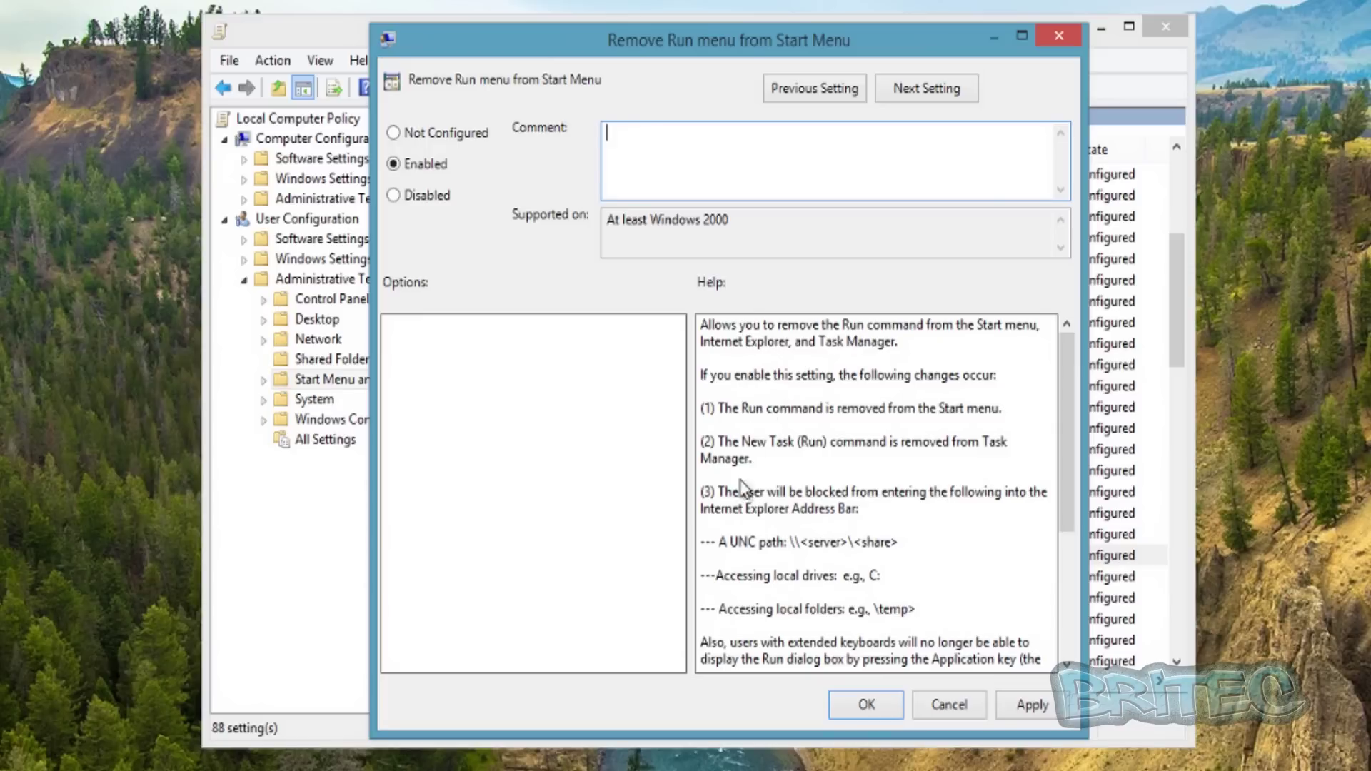
{"action": "left_click_drag", "start_coordinate": [1065, 391], "coordinate": [1071, 468]}
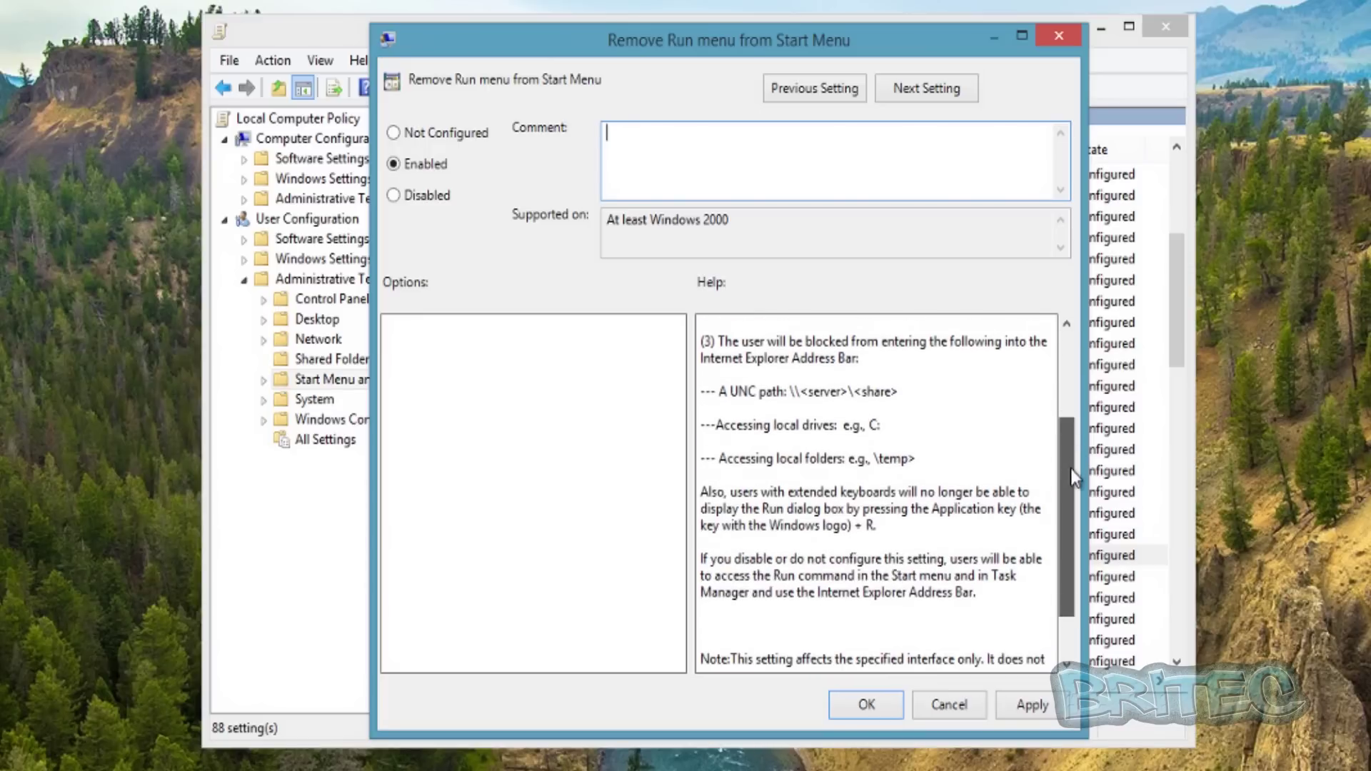
{"action": "left_click", "coordinate": [1029, 704]}
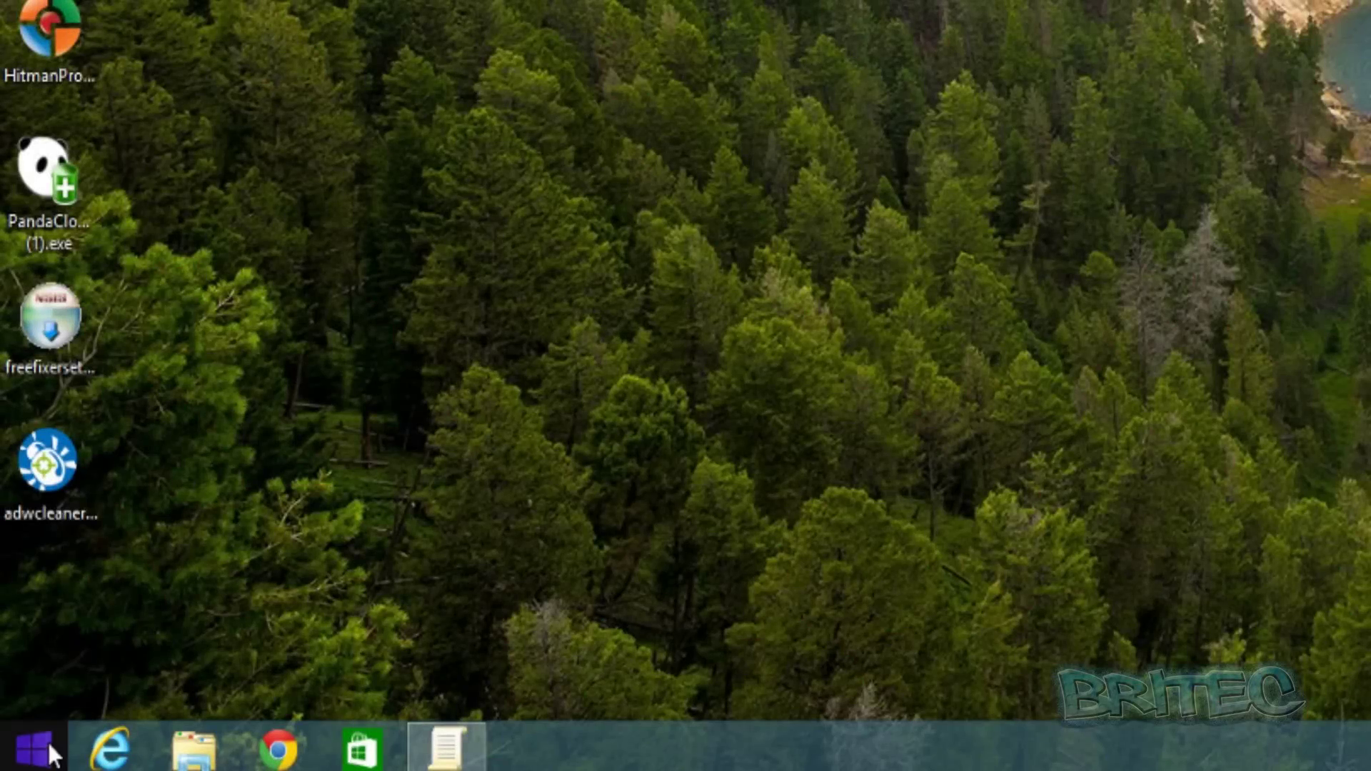
{"action": "right_click", "coordinate": [43, 756]}
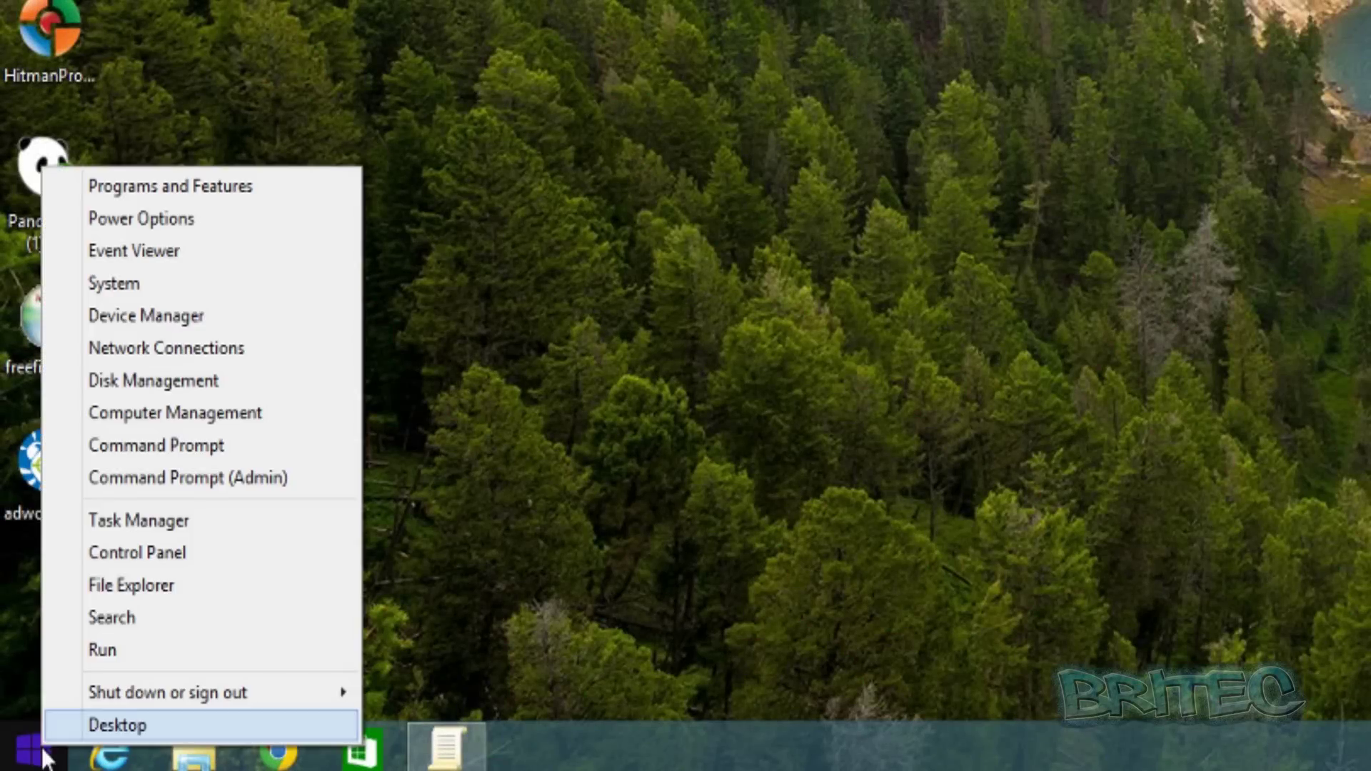
{"action": "left_click", "coordinate": [145, 659]}
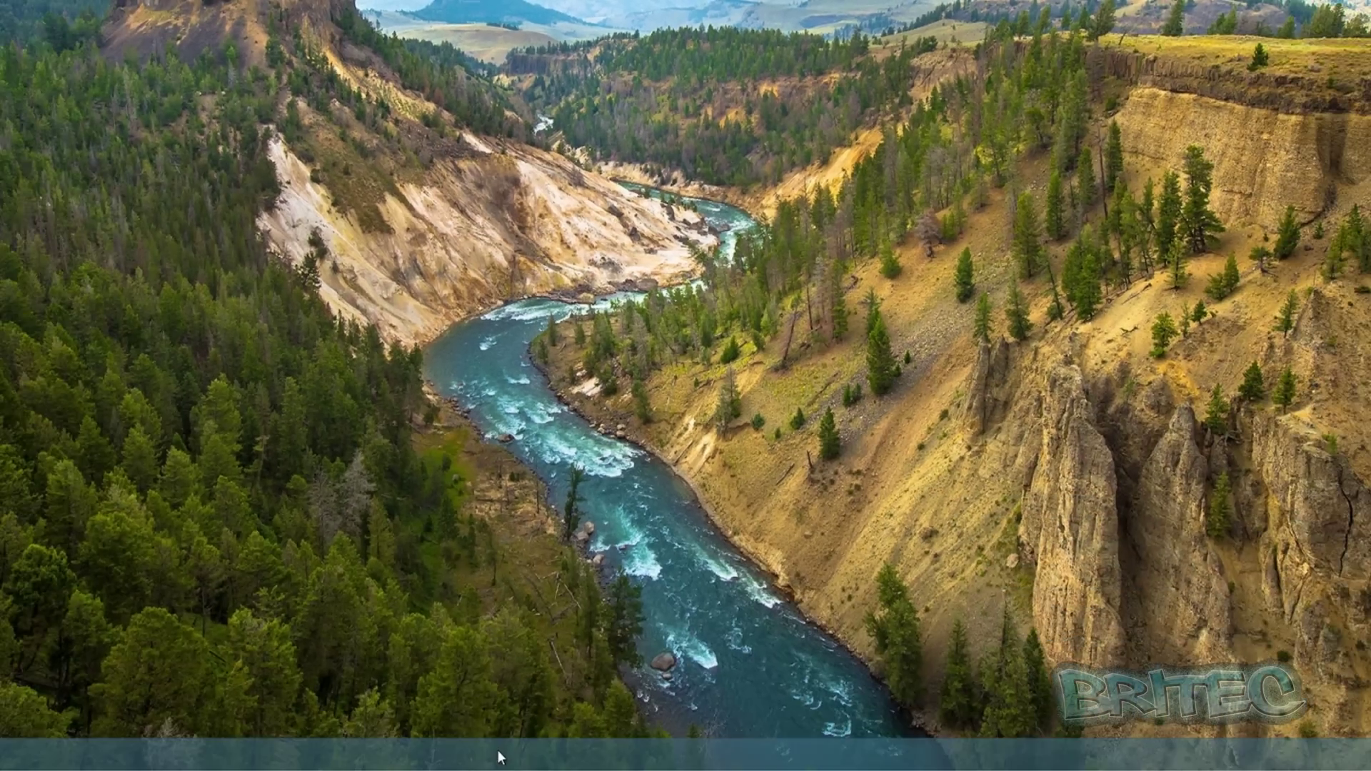
{"action": "right_click", "coordinate": [502, 754]}
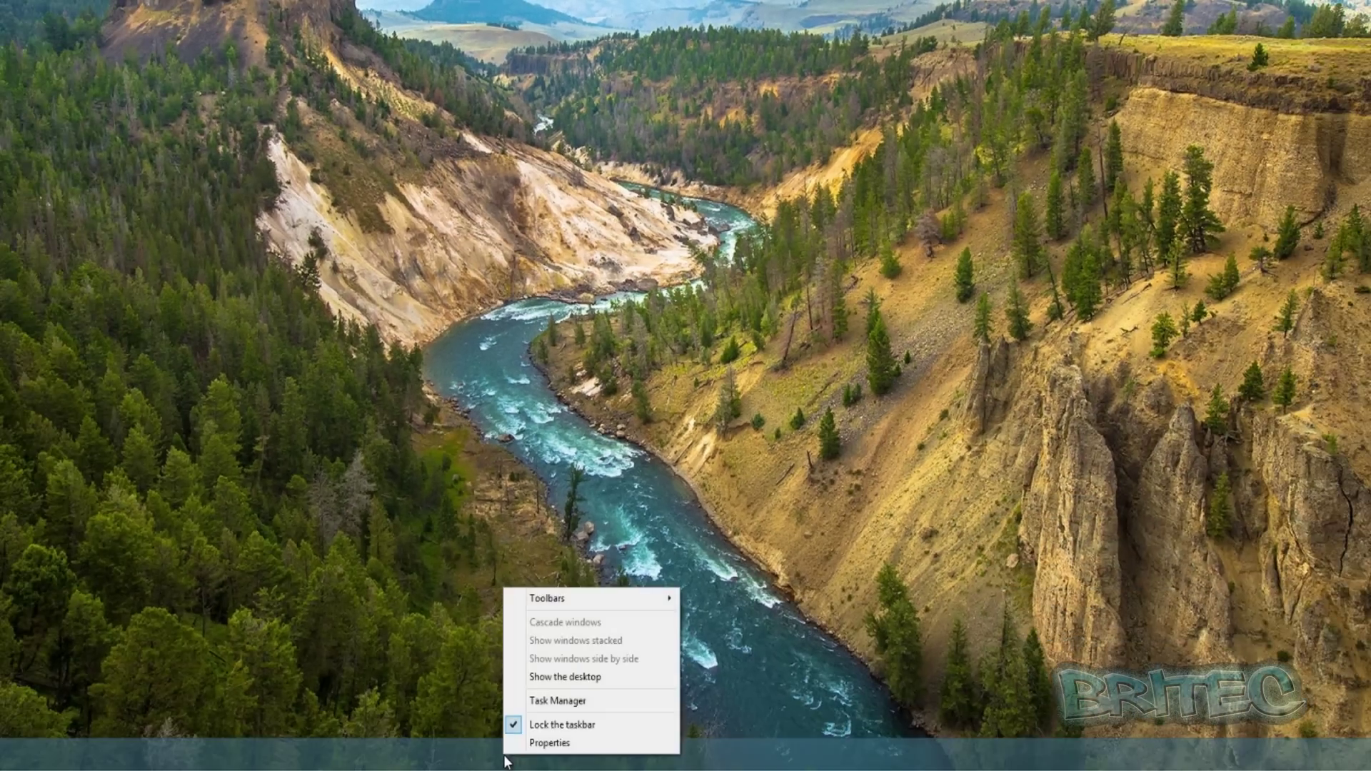
{"action": "left_click", "coordinate": [552, 703]}
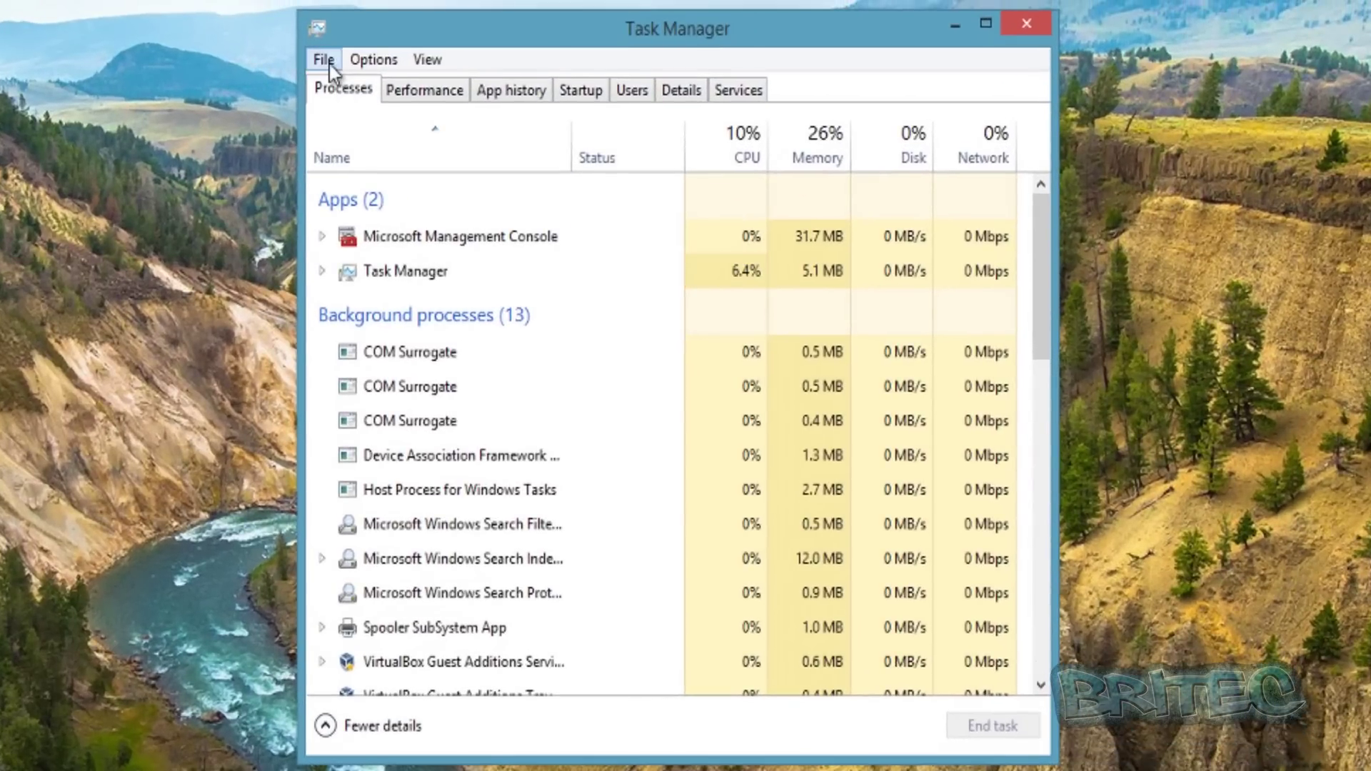
{"action": "left_click", "coordinate": [329, 64]}
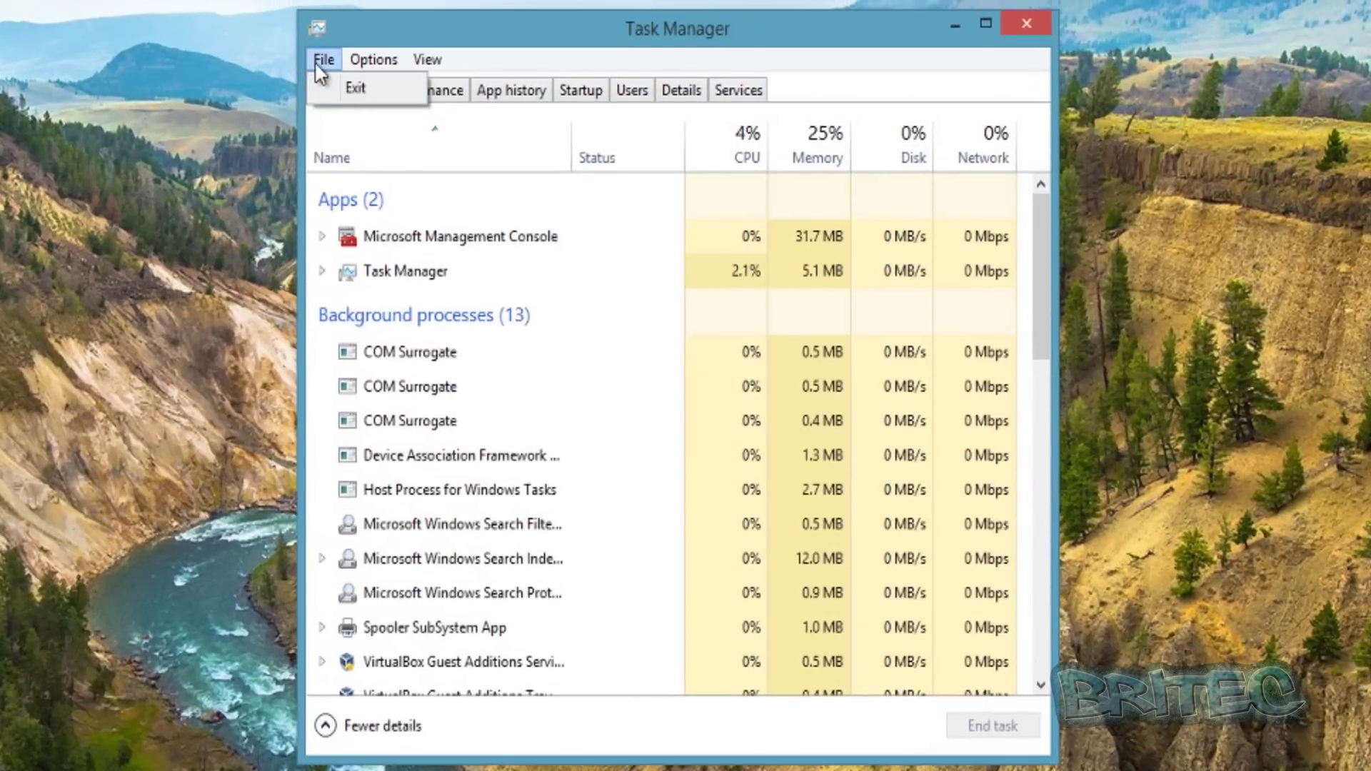
{"action": "left_click", "coordinate": [322, 62]}
{"action": "left_click", "coordinate": [321, 61]}
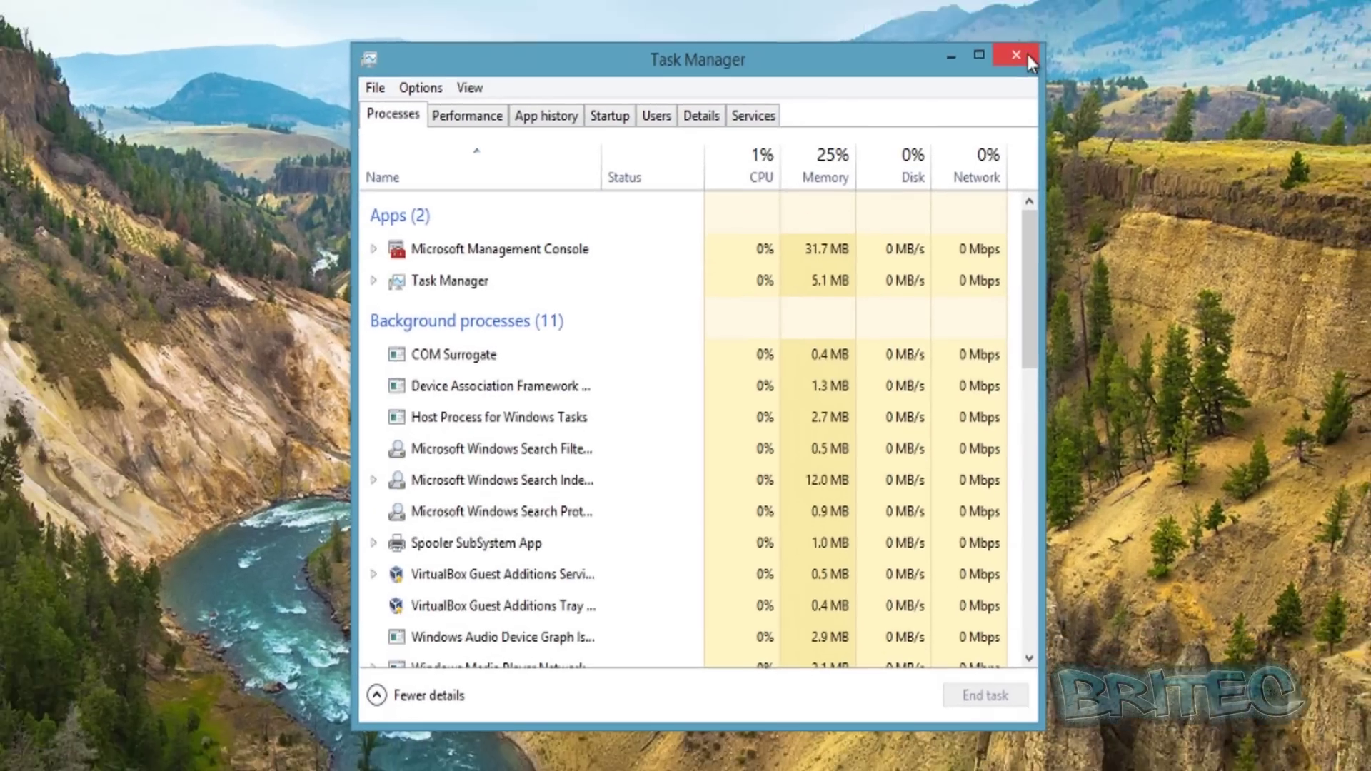
{"action": "left_click", "coordinate": [1026, 55]}
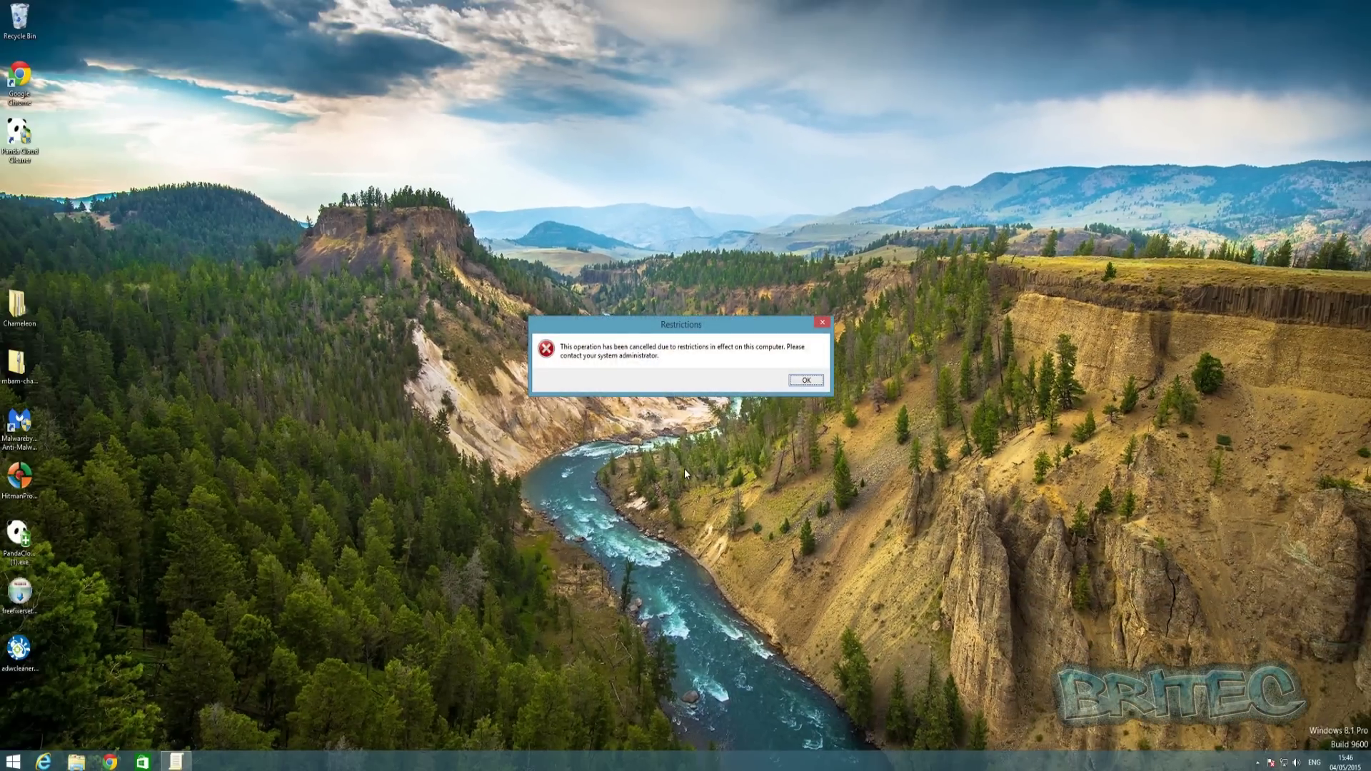
{"action": "left_click", "coordinate": [802, 384]}
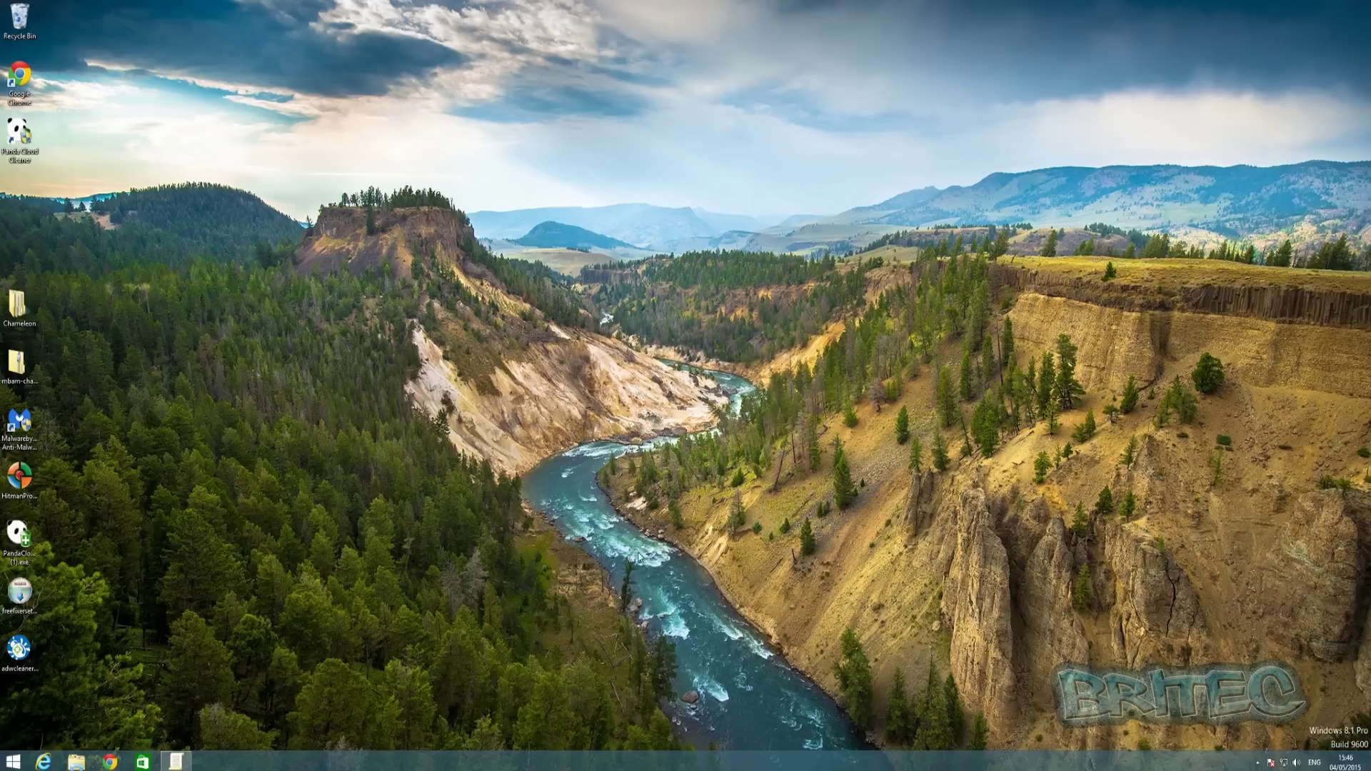